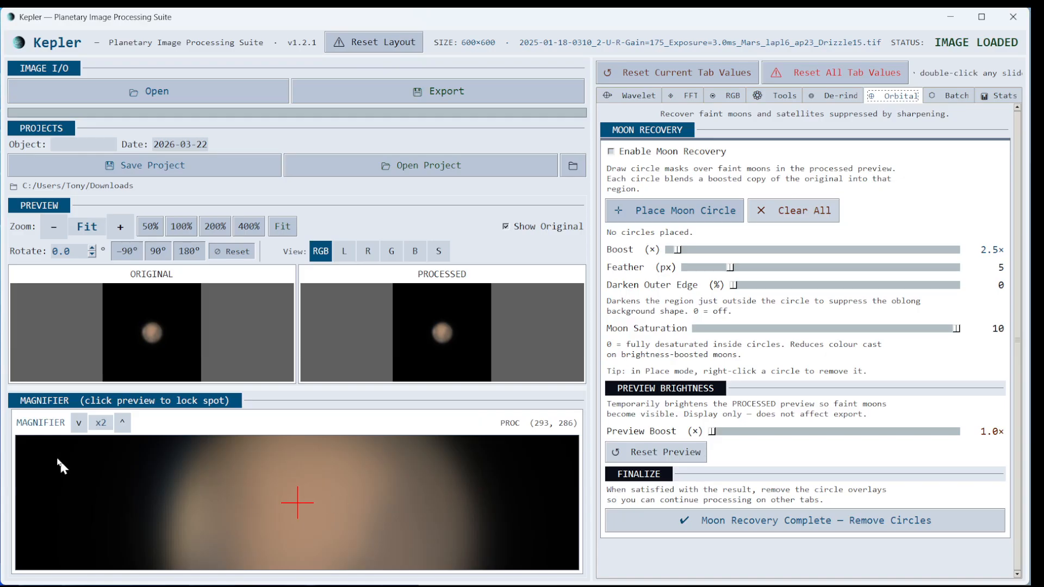
- Reduce the magnifier zoom from x2 to x1 so the whole Mars disc is visible
click(78, 423)
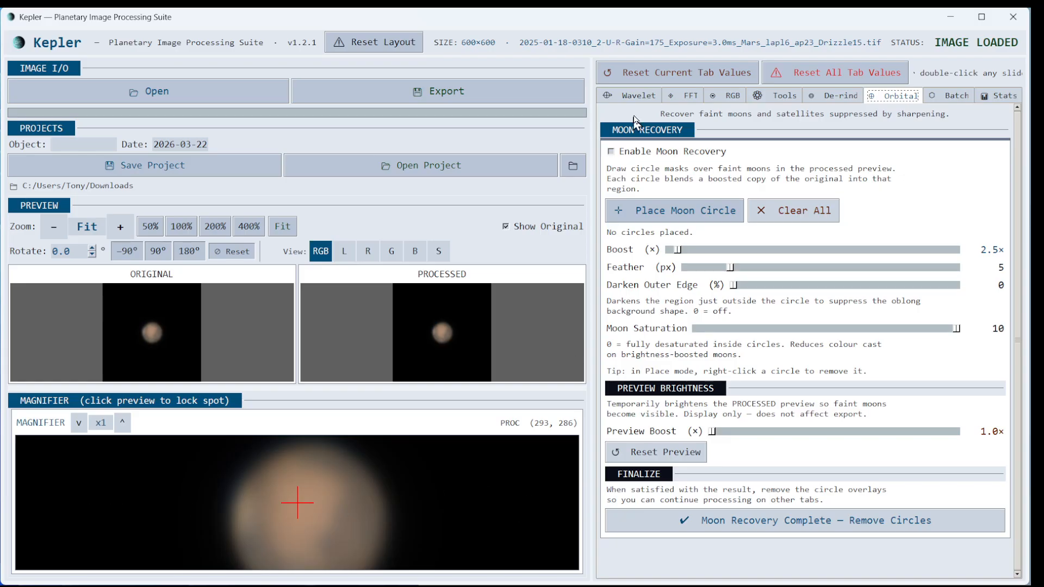
- Turn on Autosize Filter and set wavelet Layer 1, 2 and 3 sharpening to 100, 50 and 25
click(636, 99)
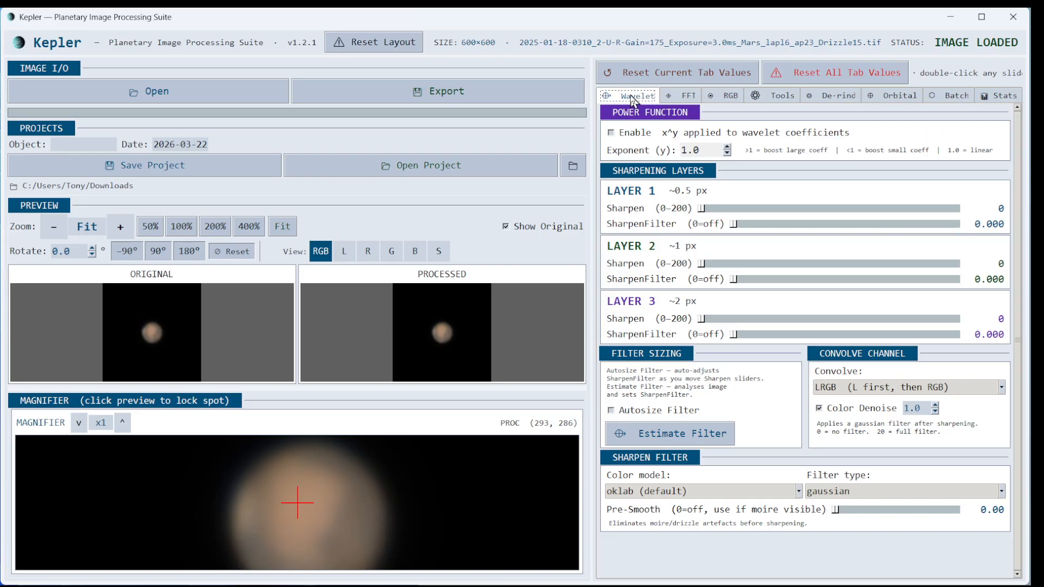
click(613, 412)
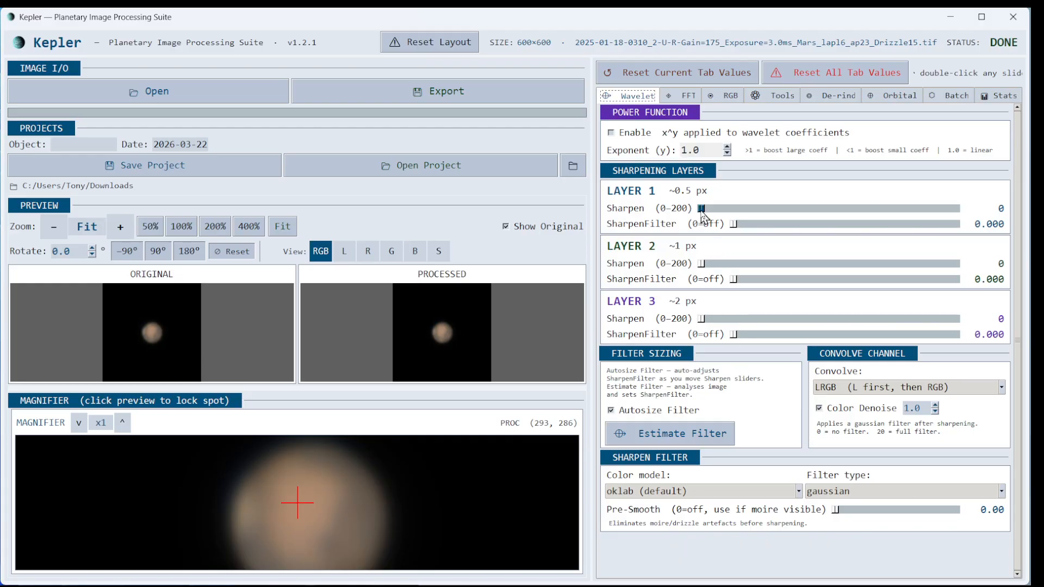
drag(700, 209, 829, 210)
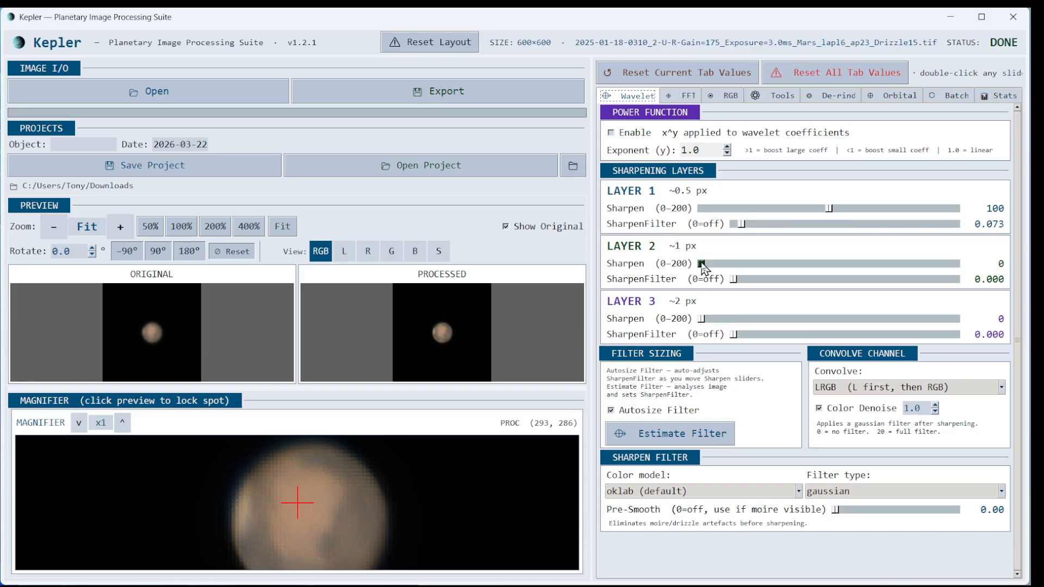
drag(701, 263, 765, 265)
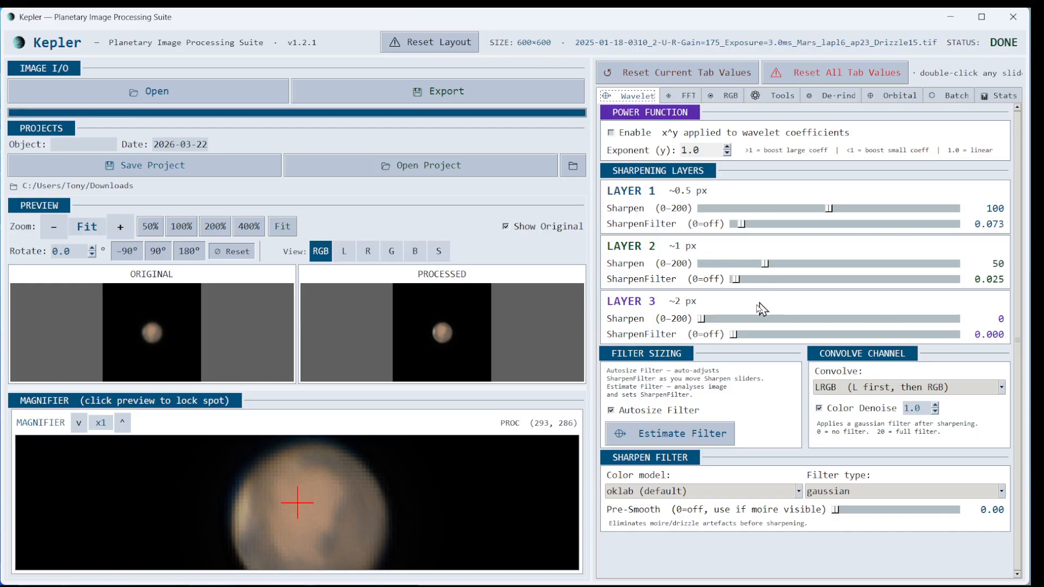
drag(701, 318, 735, 322)
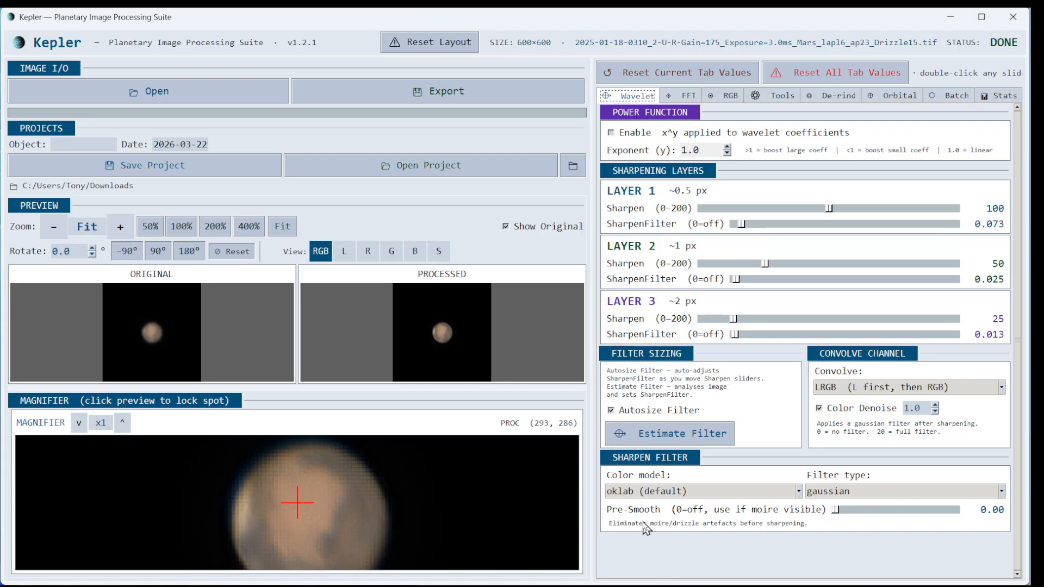
click(645, 492)
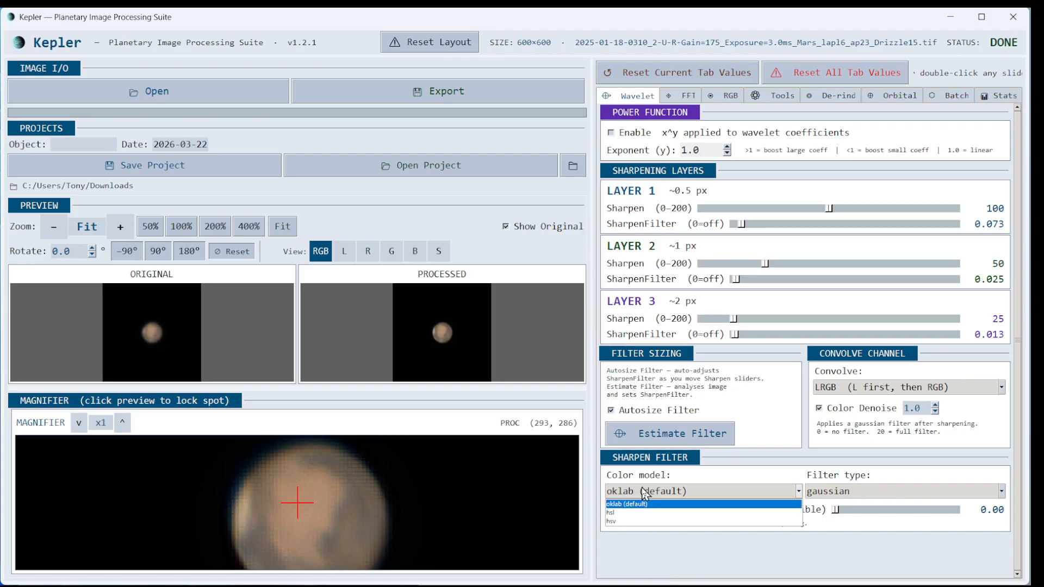
click(865, 495)
click(865, 495)
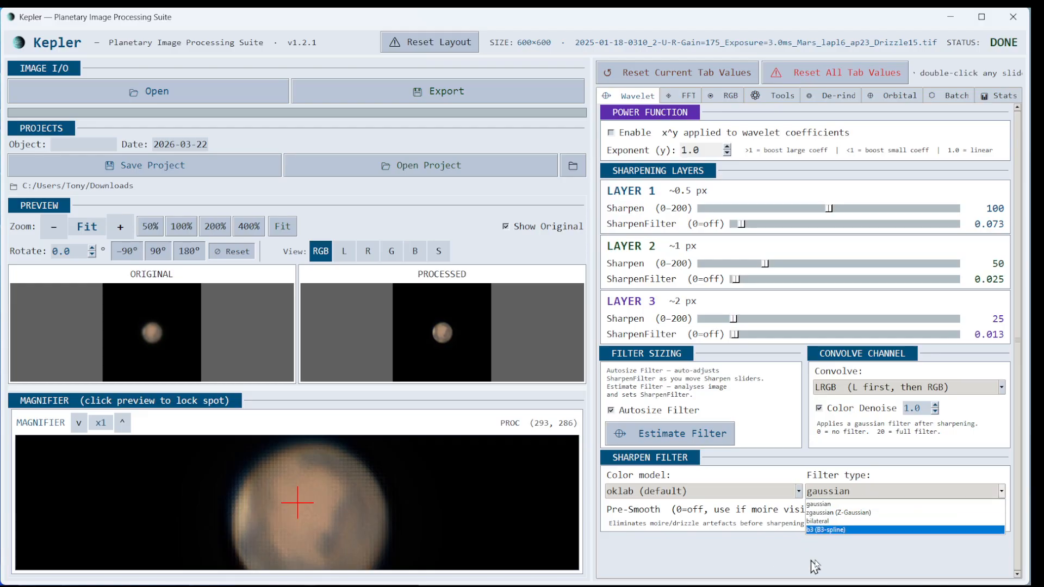
click(848, 504)
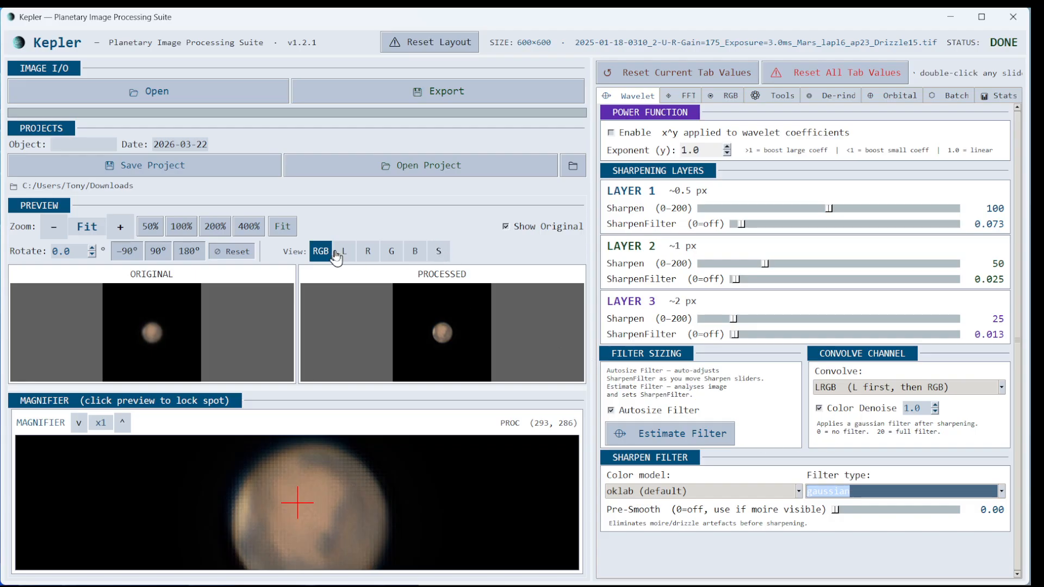
click(441, 257)
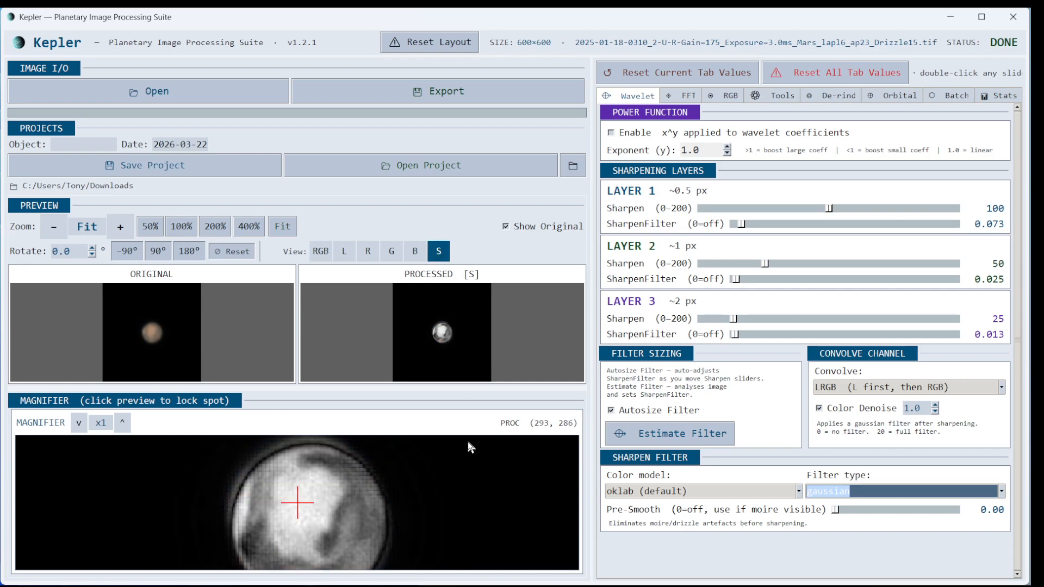
click(818, 408)
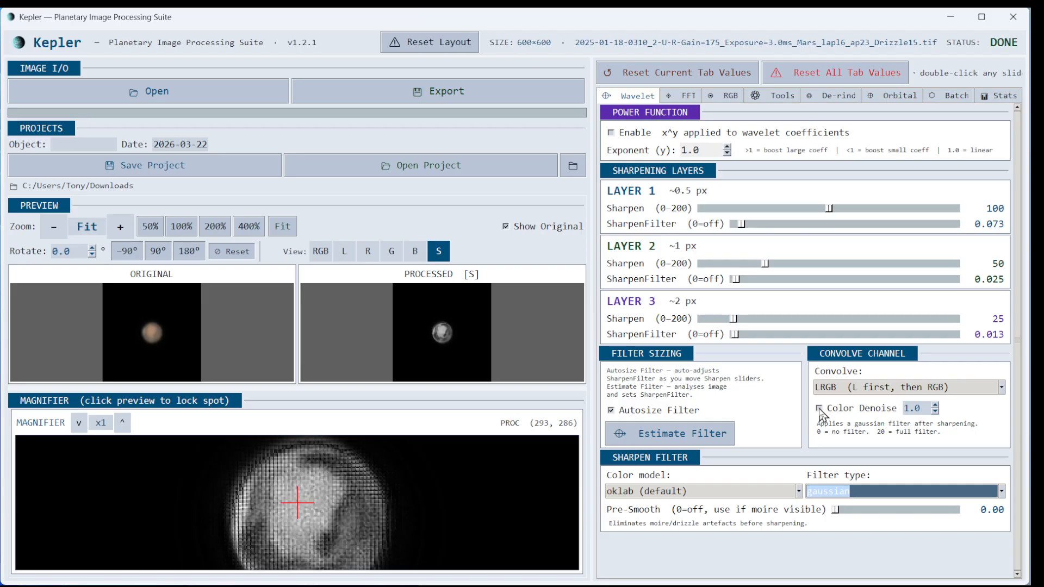
click(819, 408)
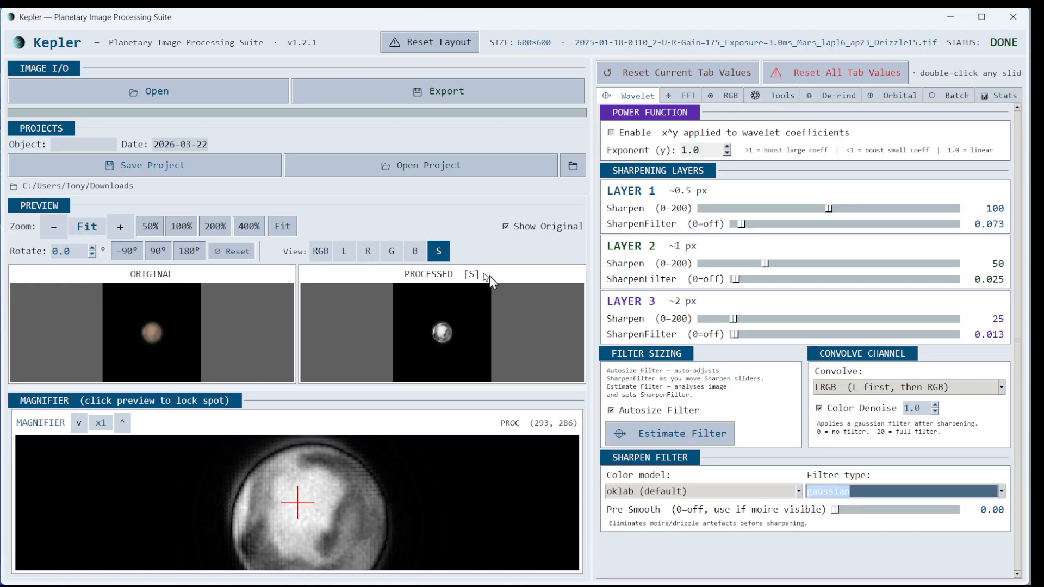
click(320, 253)
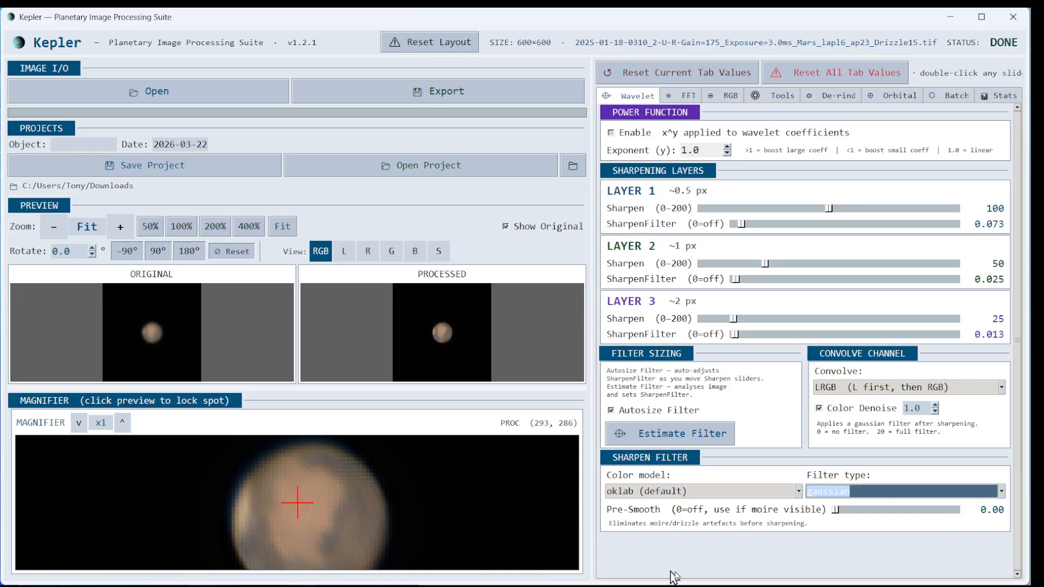
- Enable FFT denoising with an automatically chosen 31–70% band and curve 85
click(684, 98)
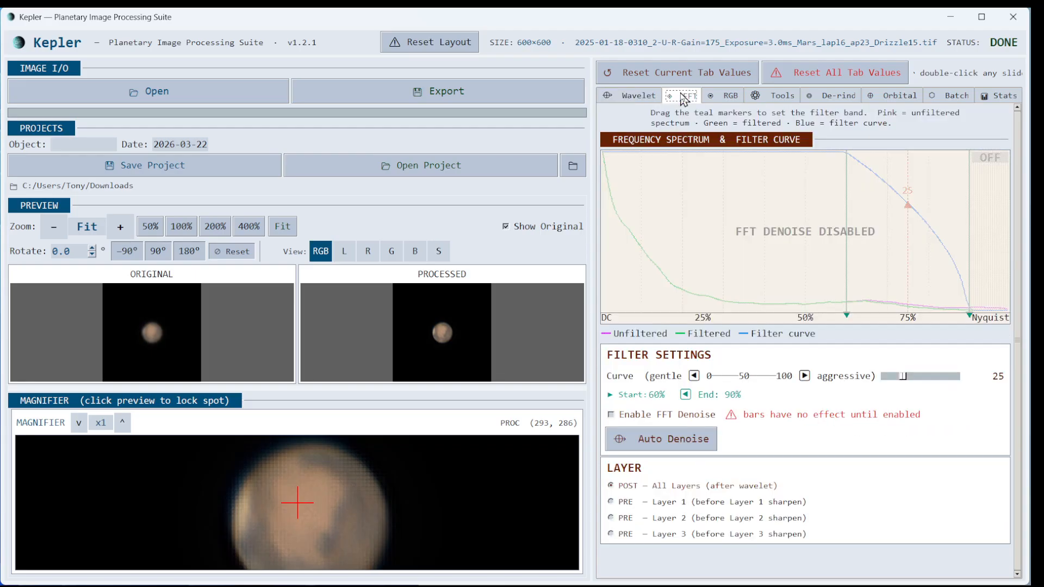
click(611, 415)
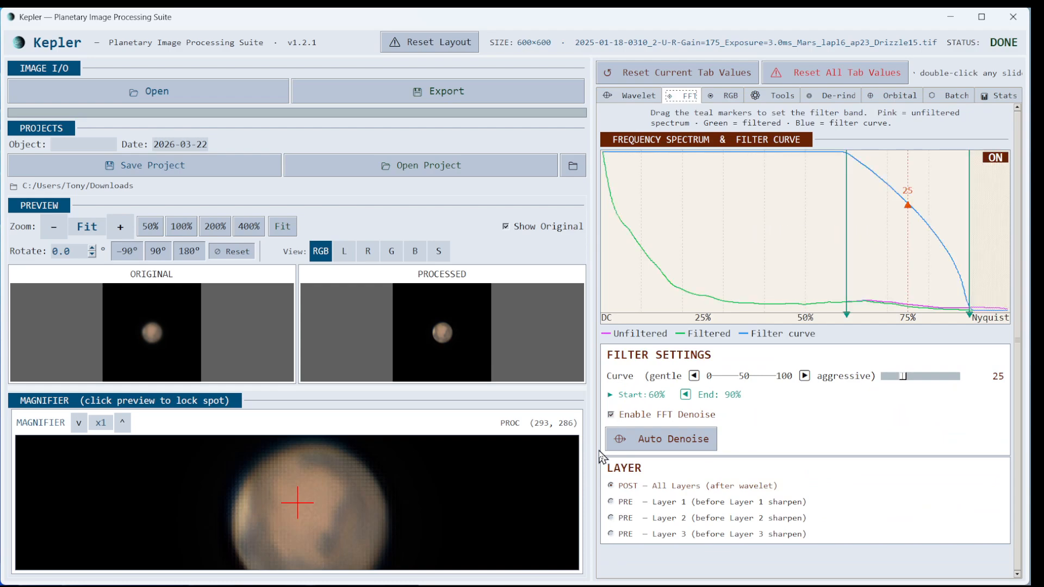
click(663, 442)
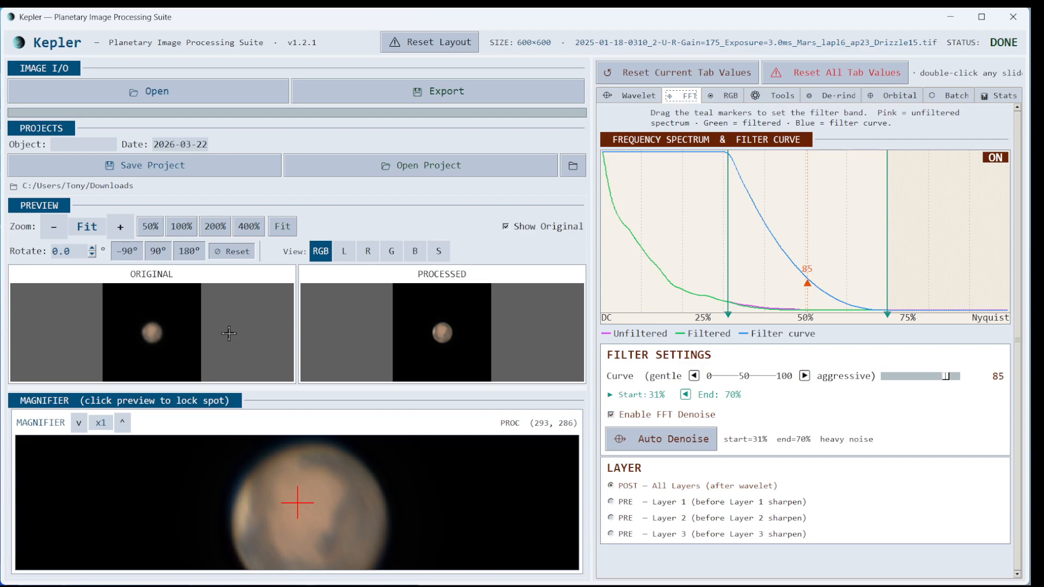
- Rotate the Mars image to 84 degrees
click(158, 251)
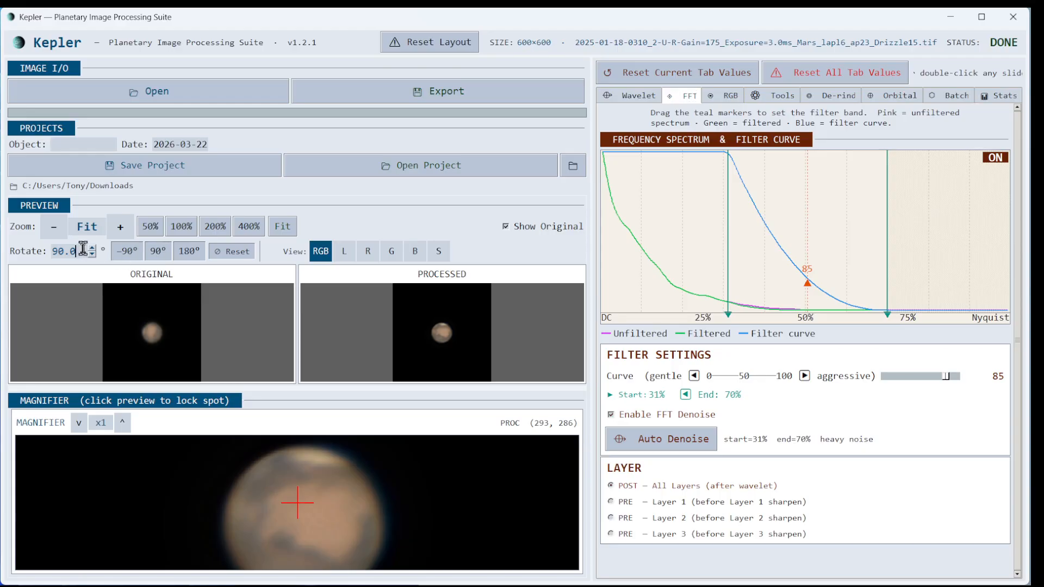
scroll(83, 248, down, 2)
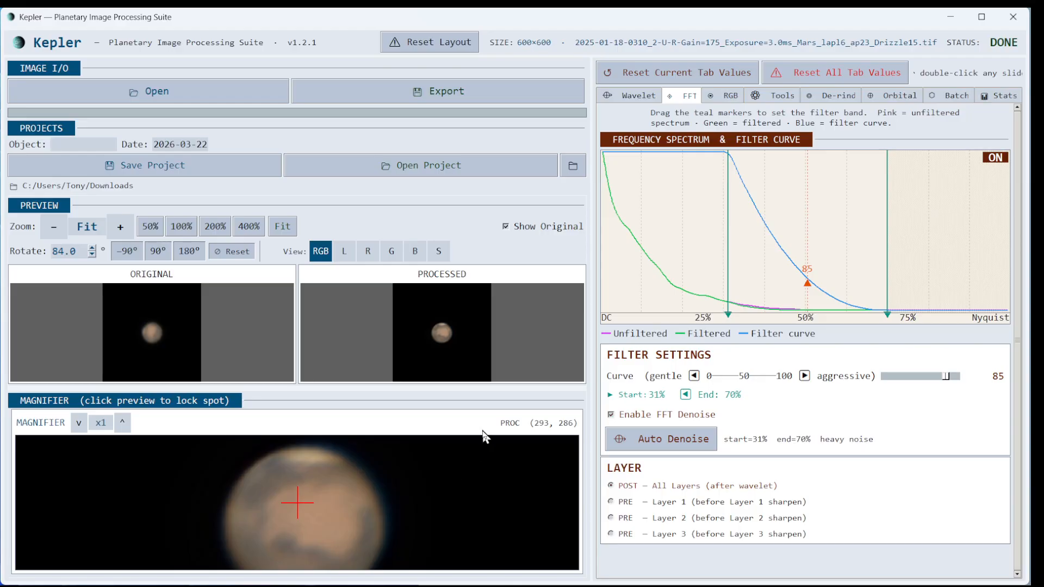
click(726, 98)
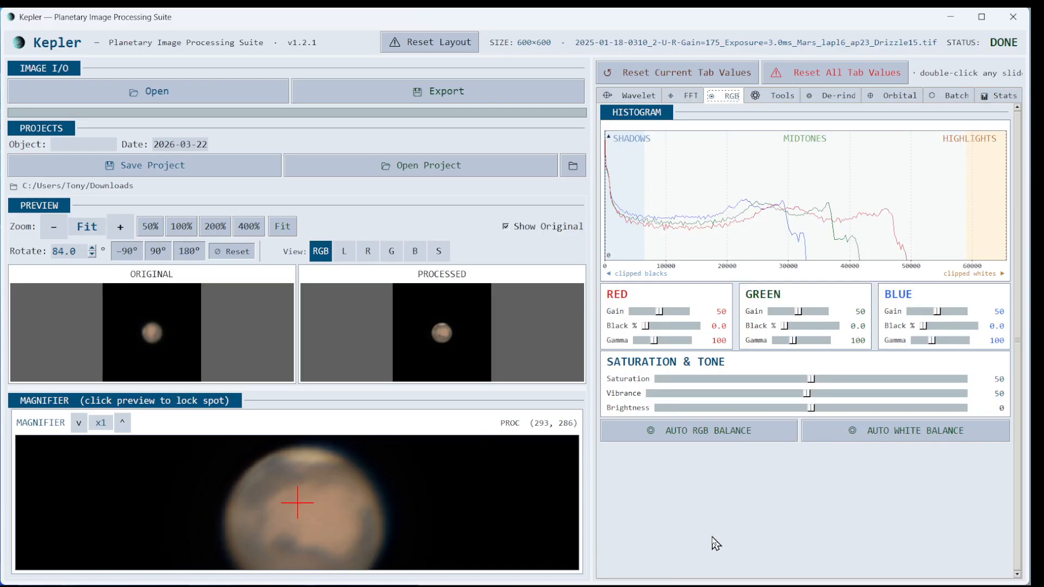
- Auto-balance RGB and white balance, raise red gain to 60, and leave saturation at 50
click(697, 431)
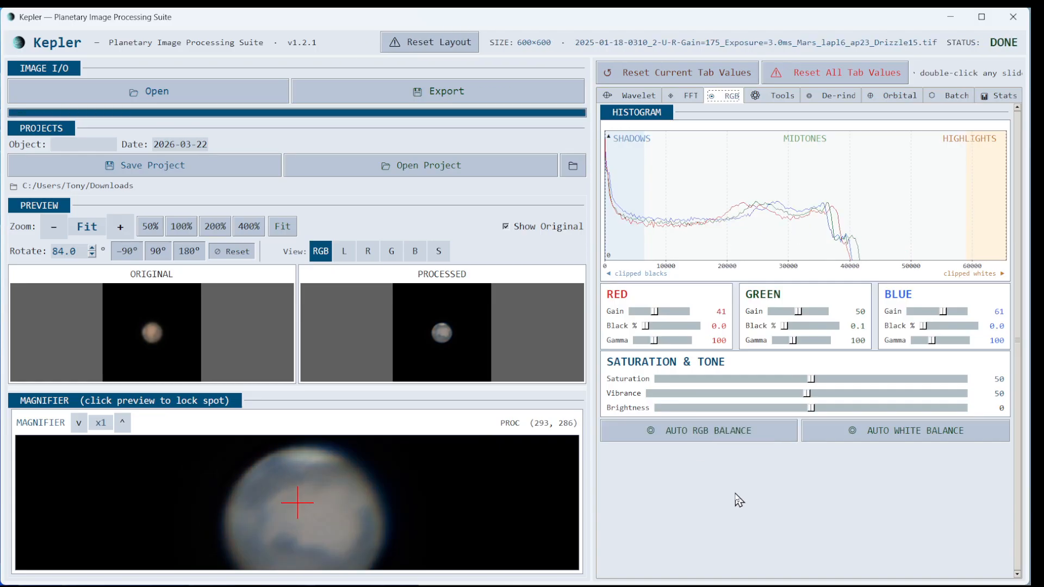
click(880, 433)
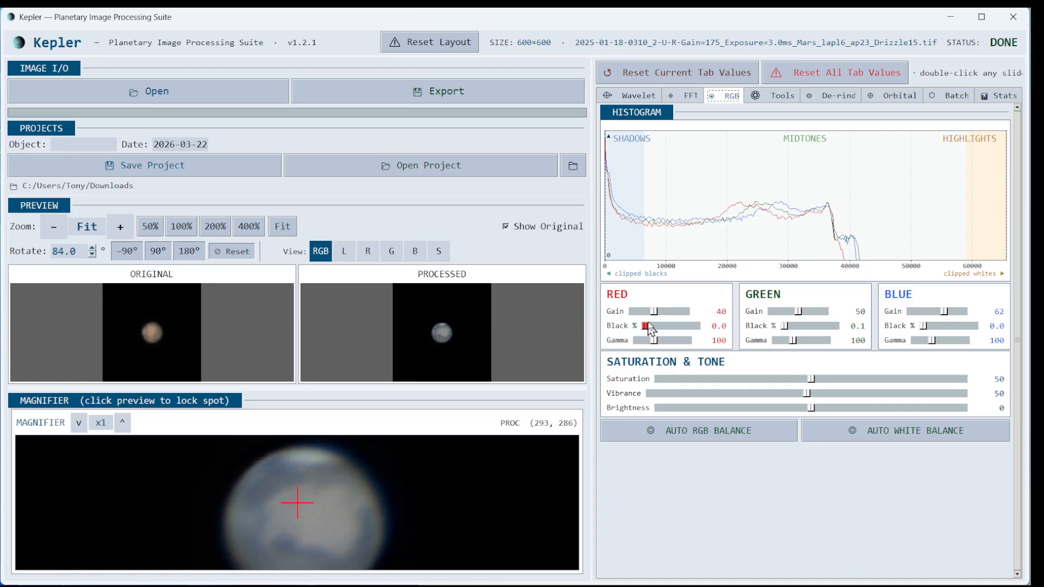
drag(652, 313, 664, 311)
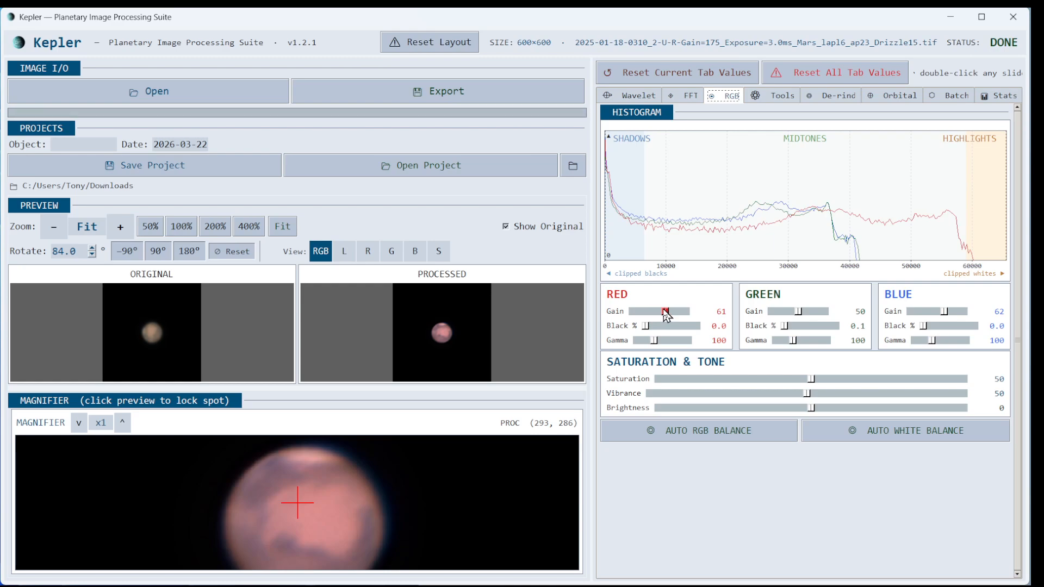
drag(664, 311, 663, 311)
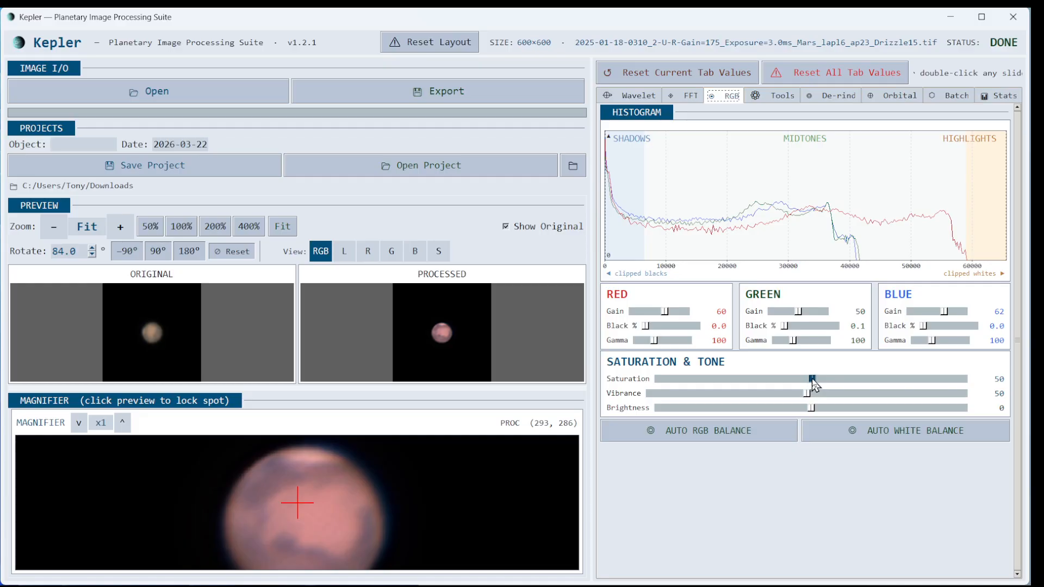
drag(811, 379, 945, 383)
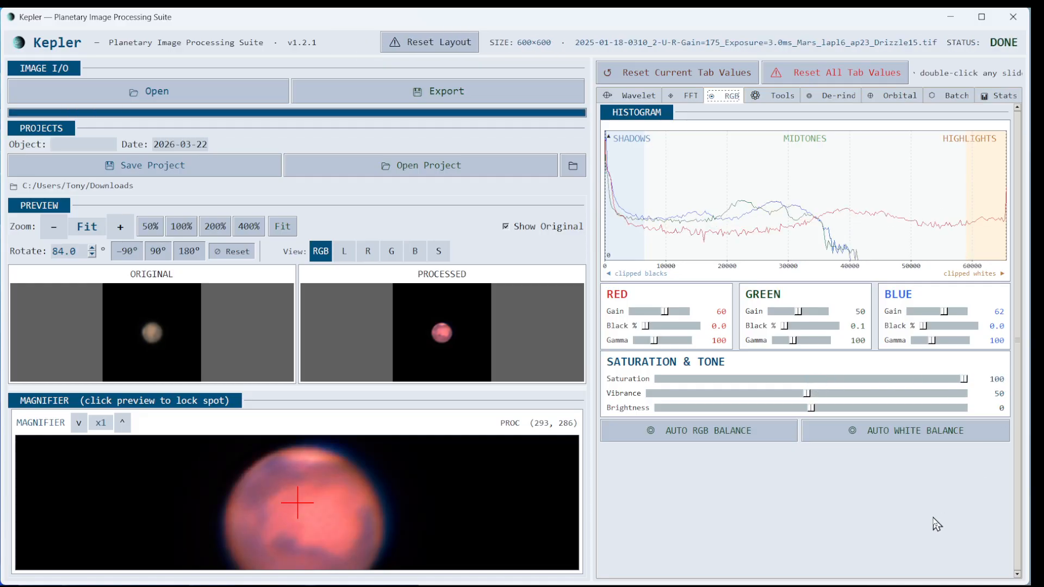
double_click(964, 379)
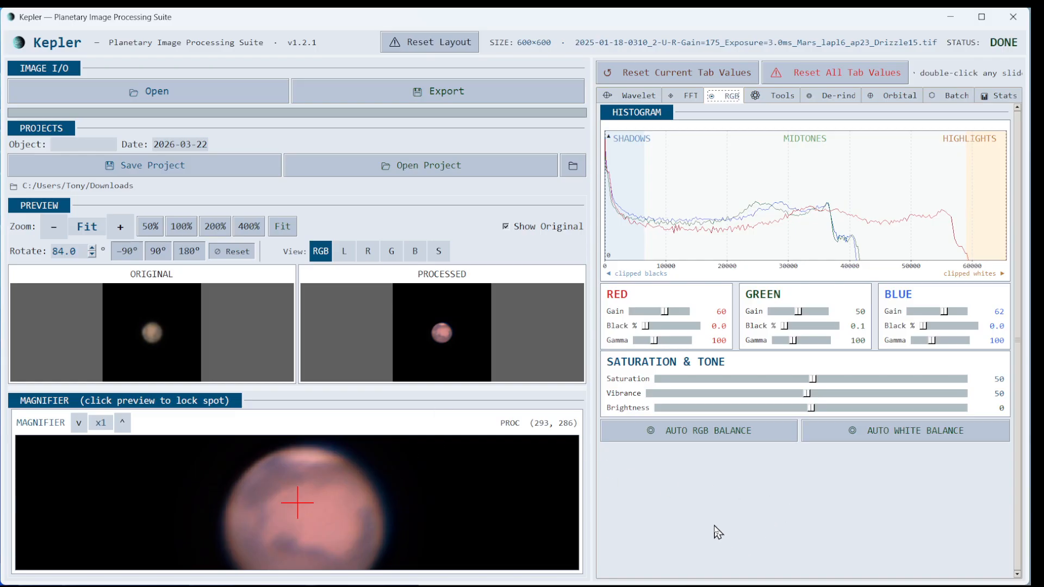
- Enable deconvolution with strength 2.0 and contrast weighting 1.5
click(779, 98)
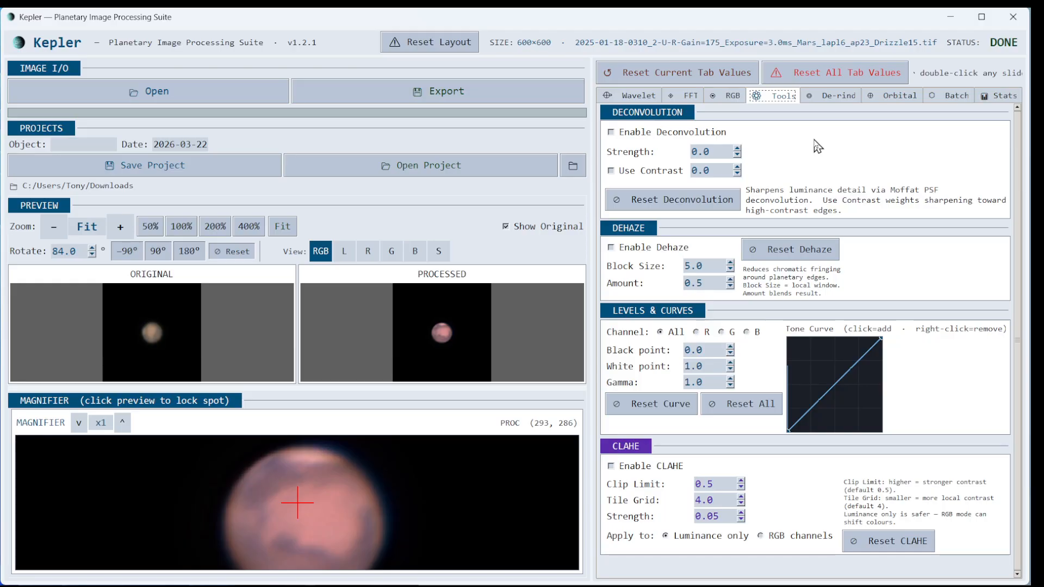
click(611, 132)
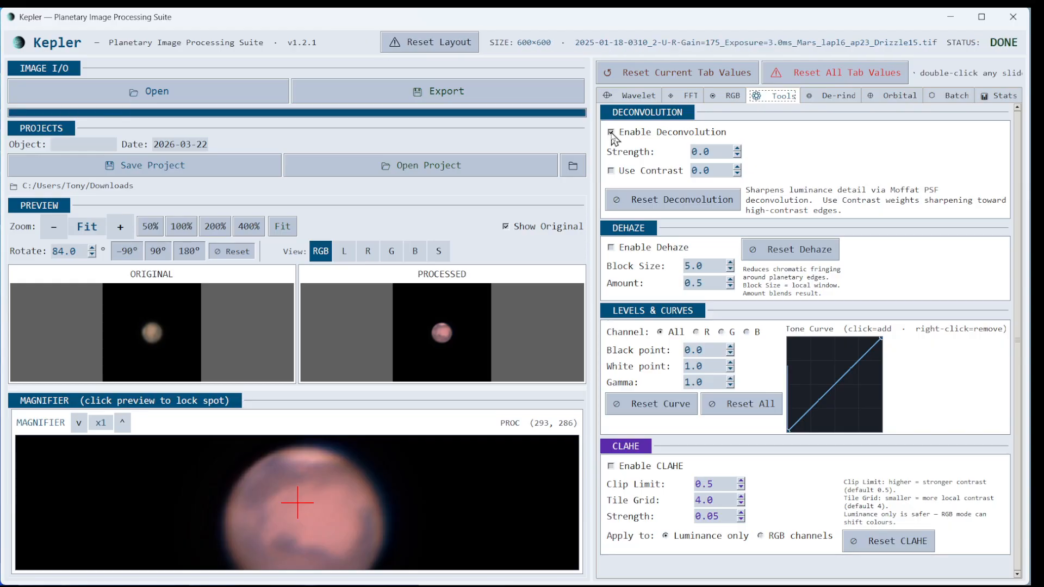
click(720, 149)
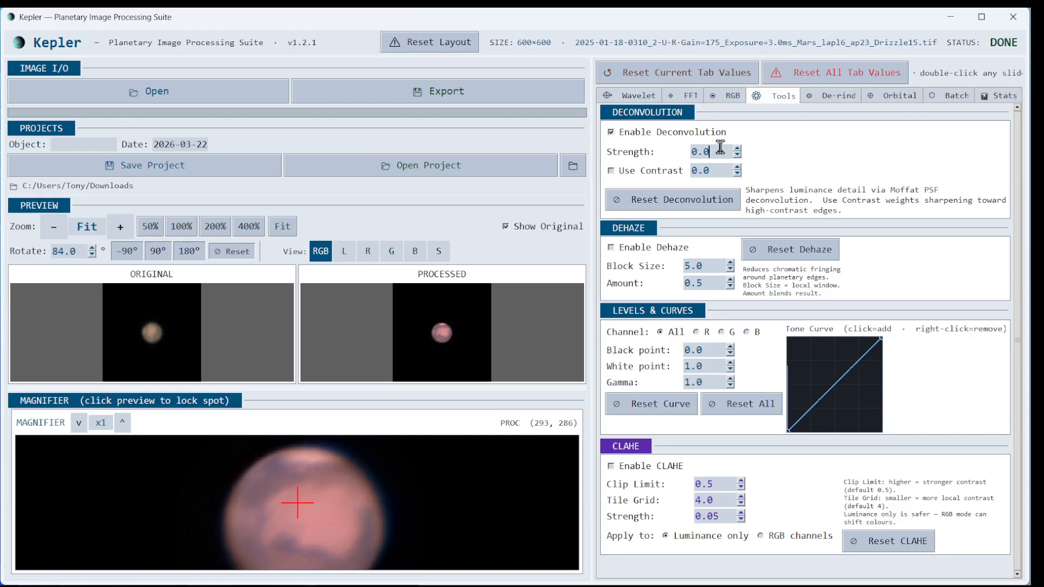
key(Return)
click(714, 171)
key(BackSpace)
text(5)
- Enable dehaze and set its amount to 0.85
click(611, 247)
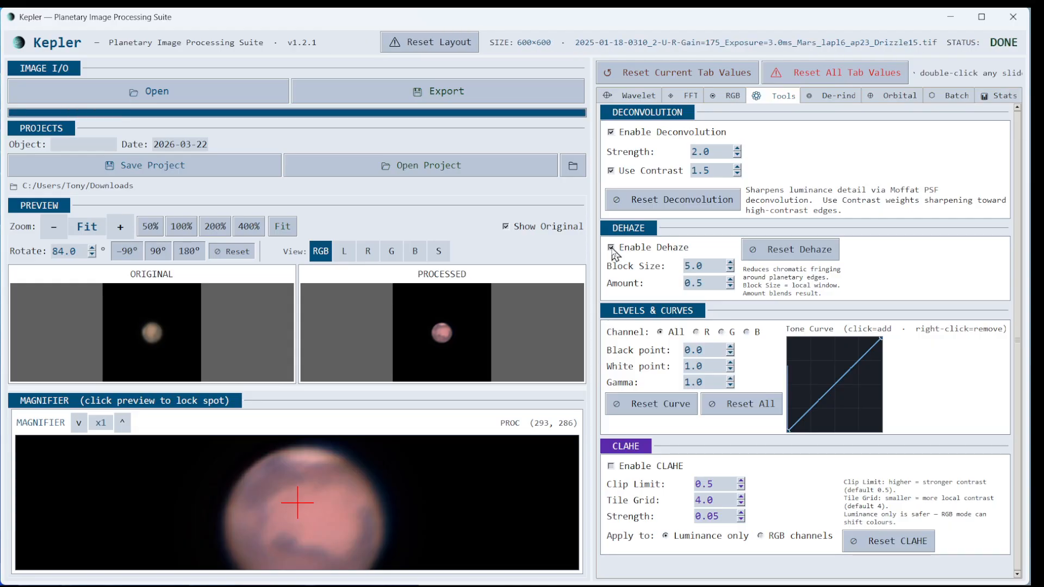
click(708, 281)
key(BackSpace)
text(85)
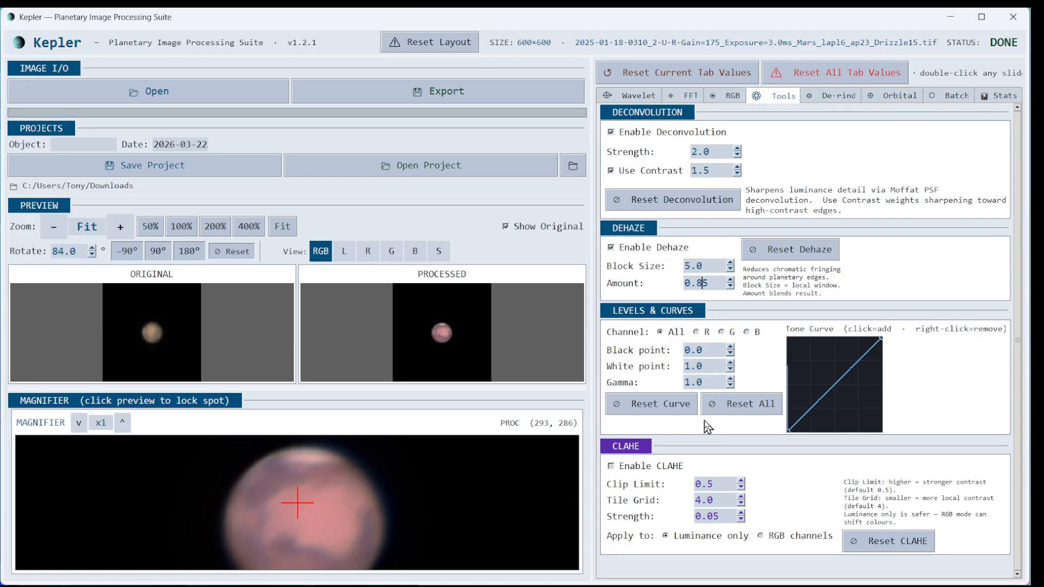
- Add shadow and highlight tone-curve points, and set CLAHE to strength 0.01, clip 0.4 but disabled
click(816, 404)
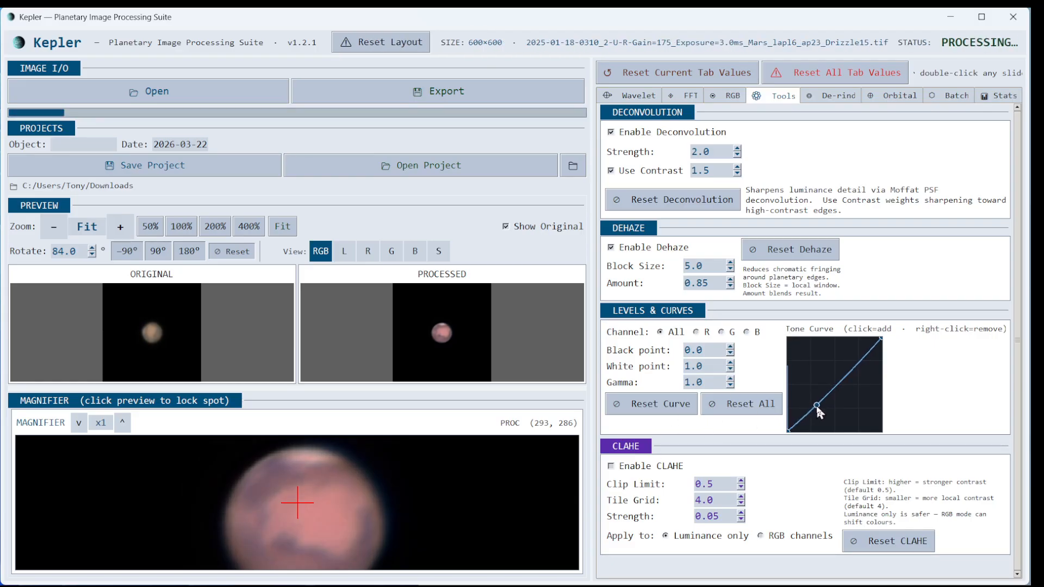
click(849, 370)
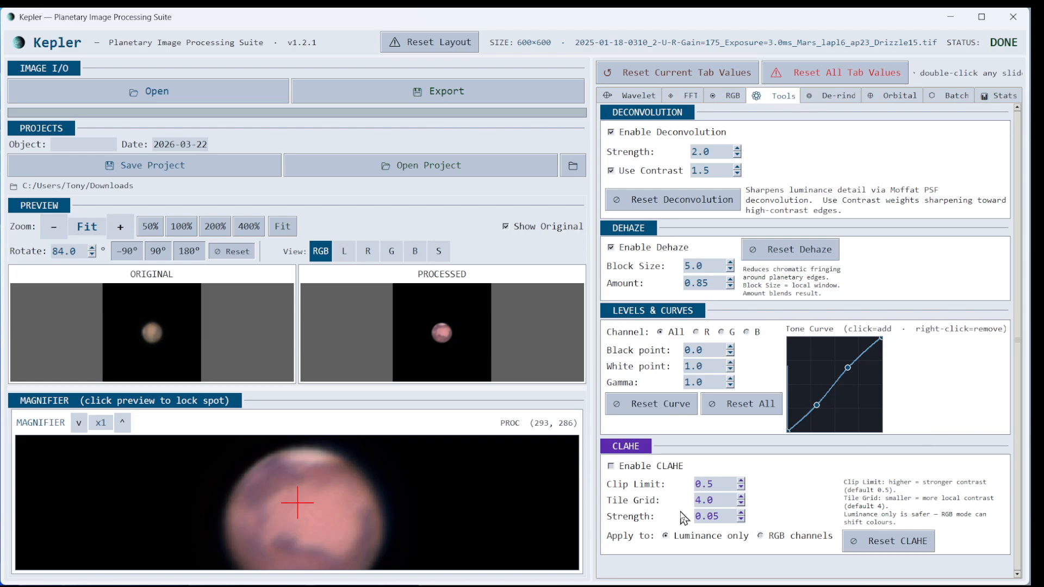
click(611, 466)
scroll(724, 516, down, 1)
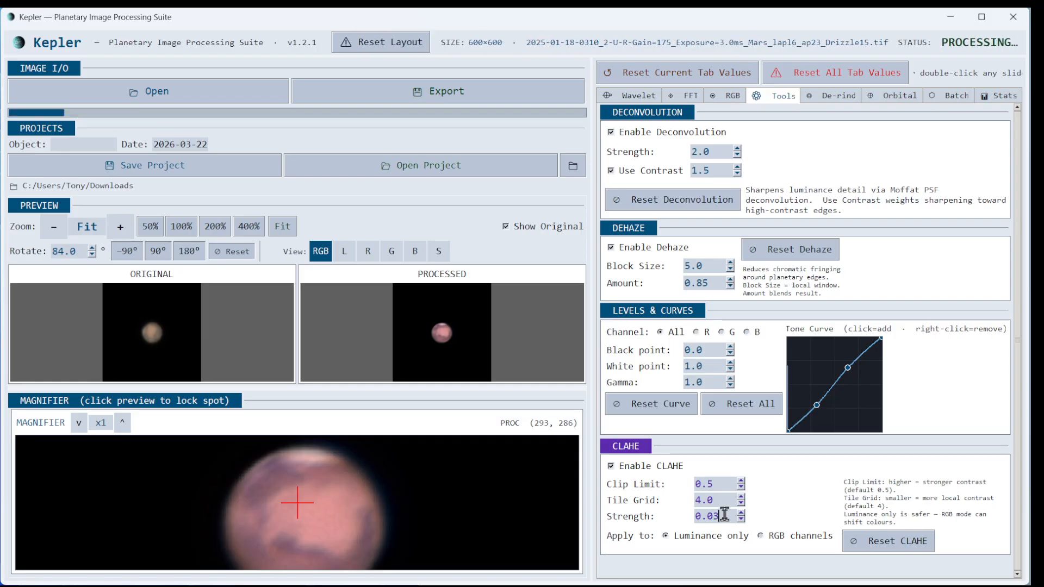
scroll(724, 514, down, 1)
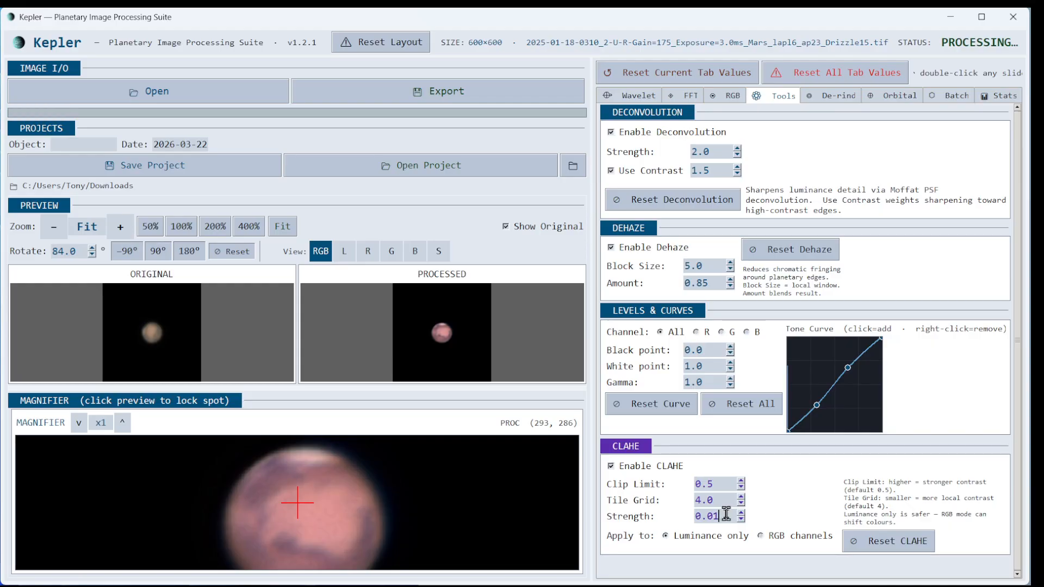
scroll(726, 514, down, 1)
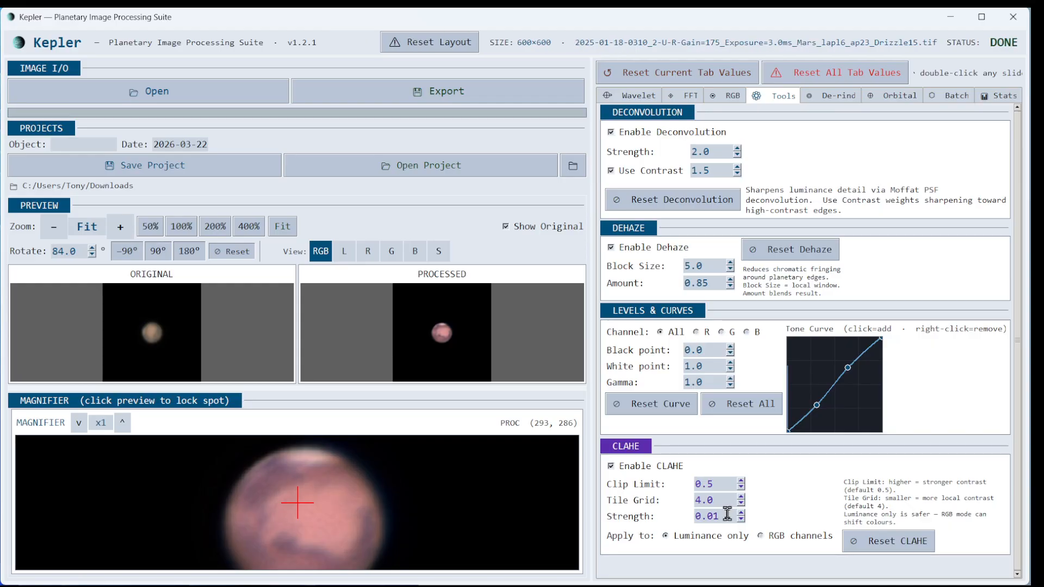
scroll(728, 485, down, 1)
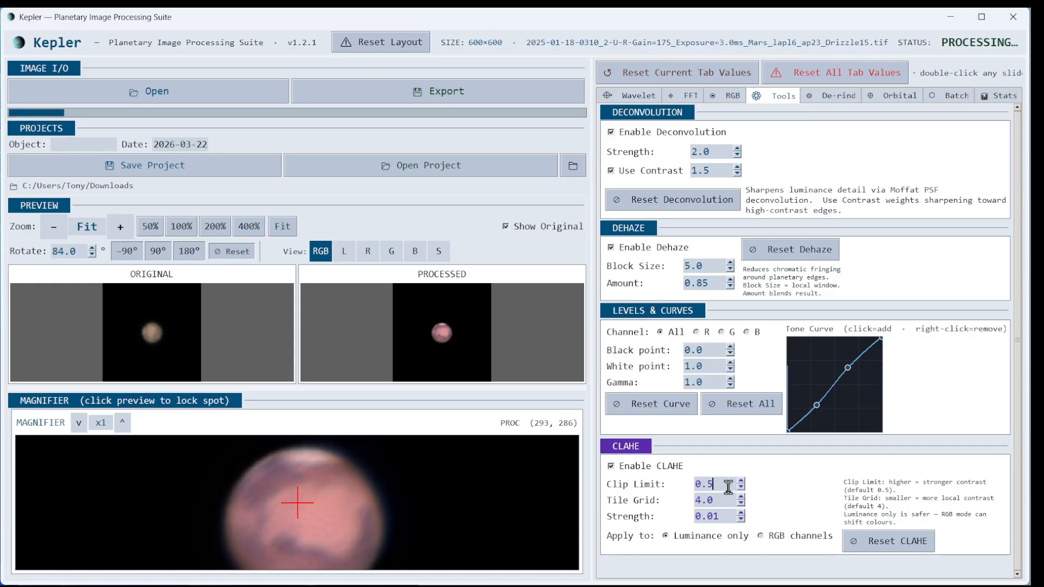
scroll(728, 485, down, 1)
scroll(727, 486, down, 5)
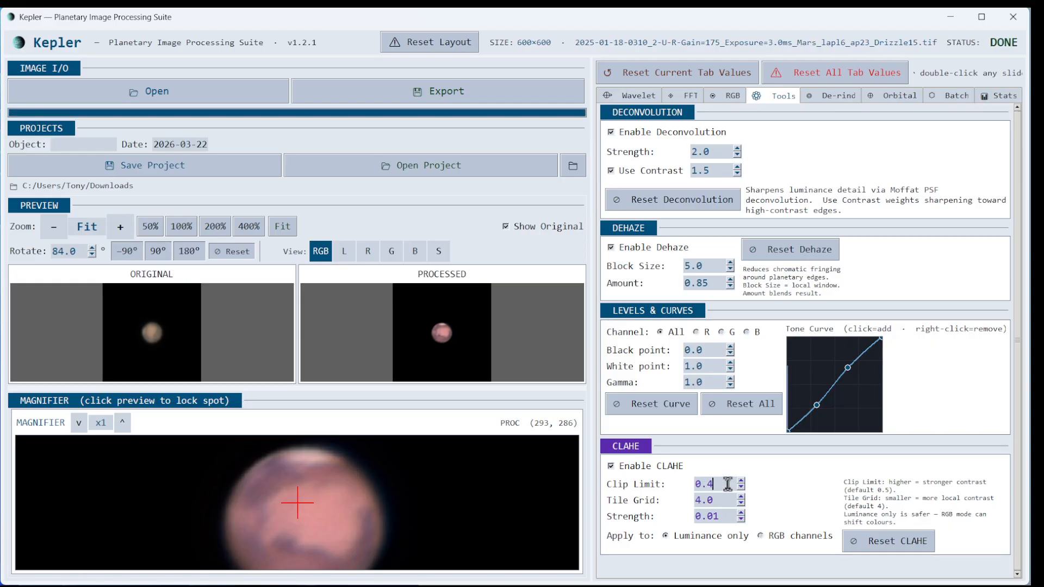
click(612, 466)
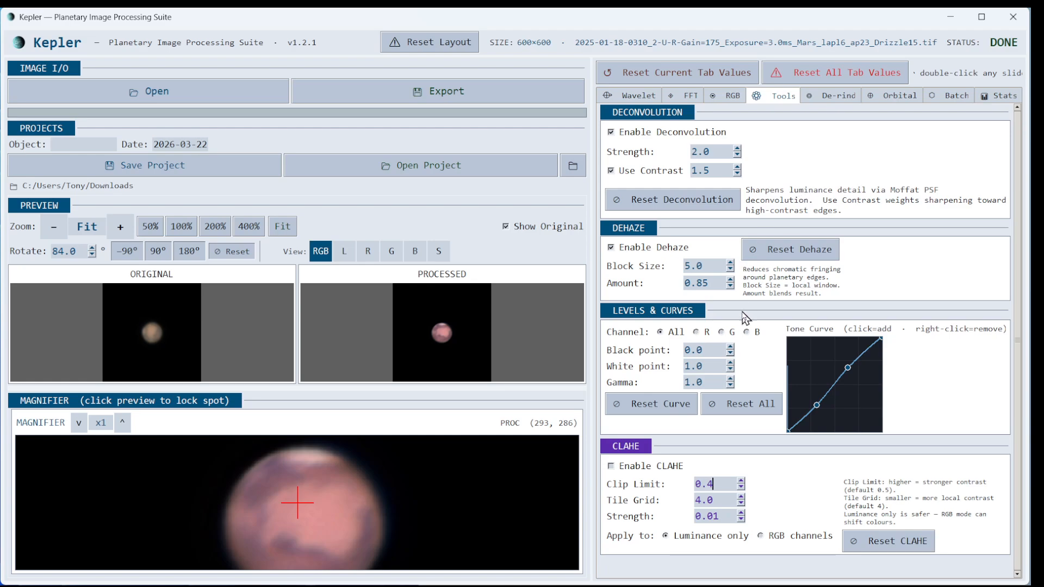
- Enlarge the magnifier, centre it on Mars, and enable de-rind halo suppression
drag(426, 387, 431, 345)
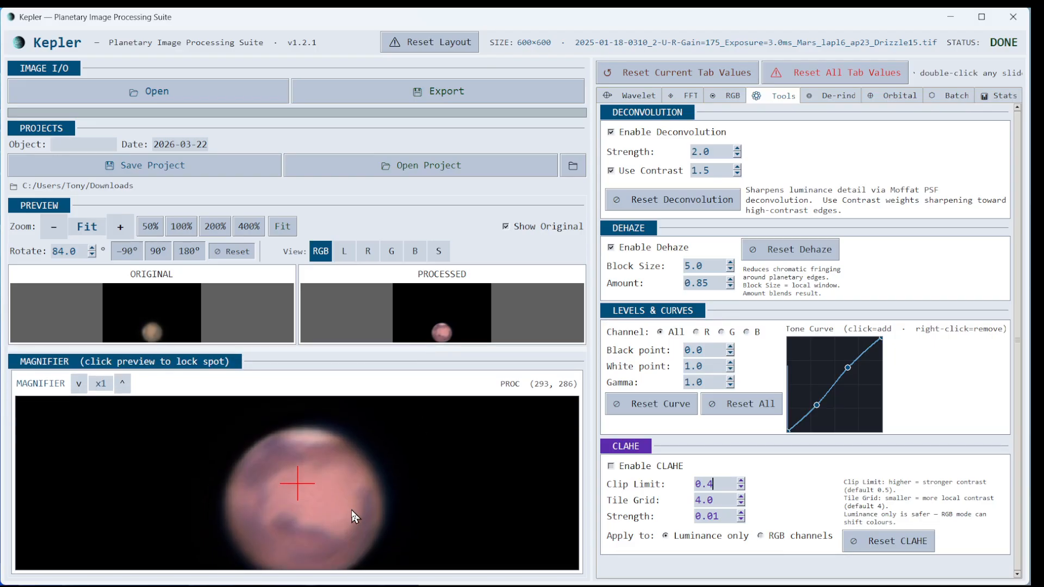
click(442, 335)
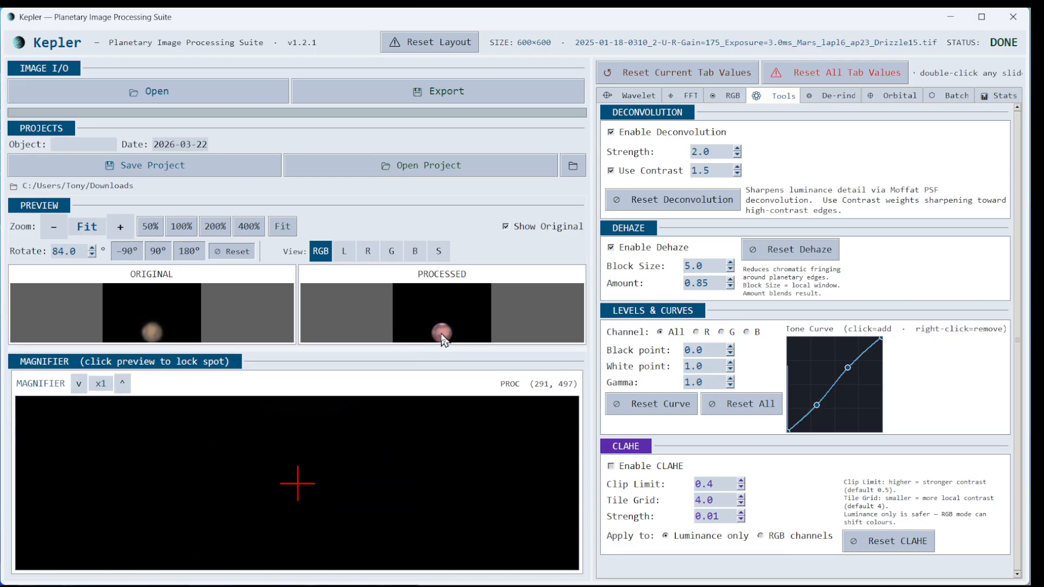
click(281, 226)
click(440, 312)
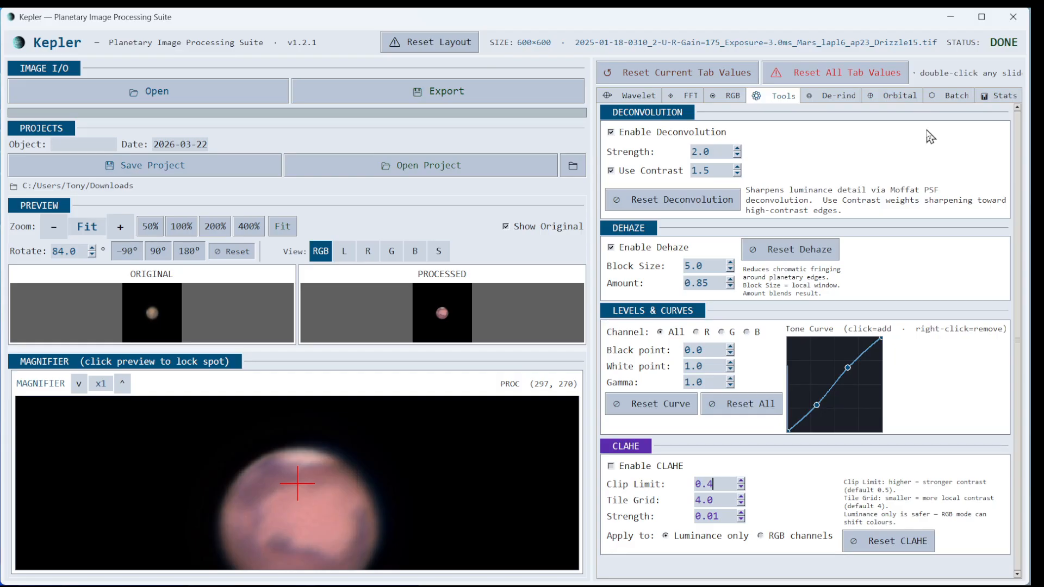
click(832, 94)
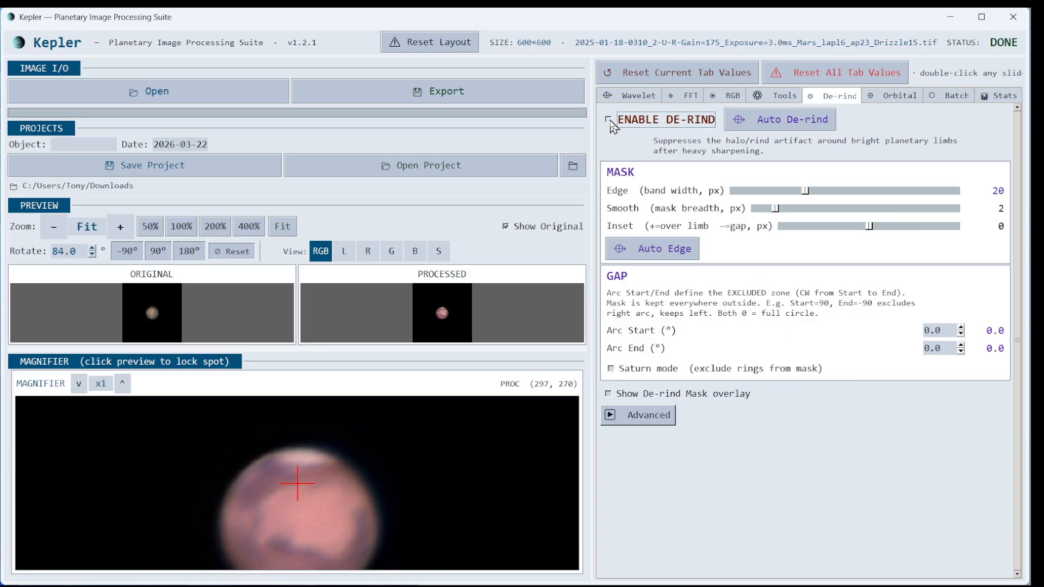
click(609, 120)
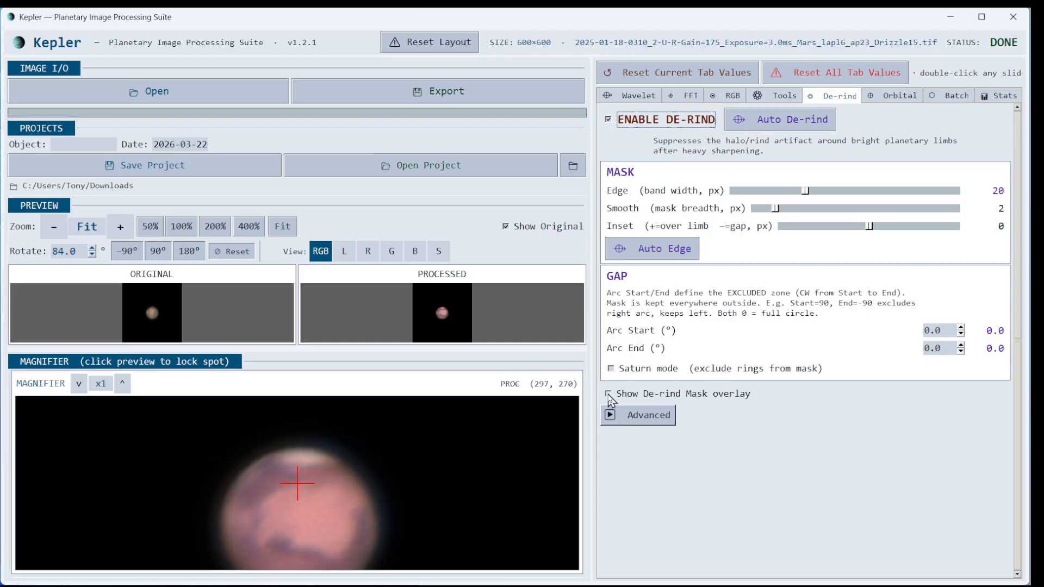
- Show the red de-rind mask overlay and auto-fit the edge band to 21 px
click(608, 396)
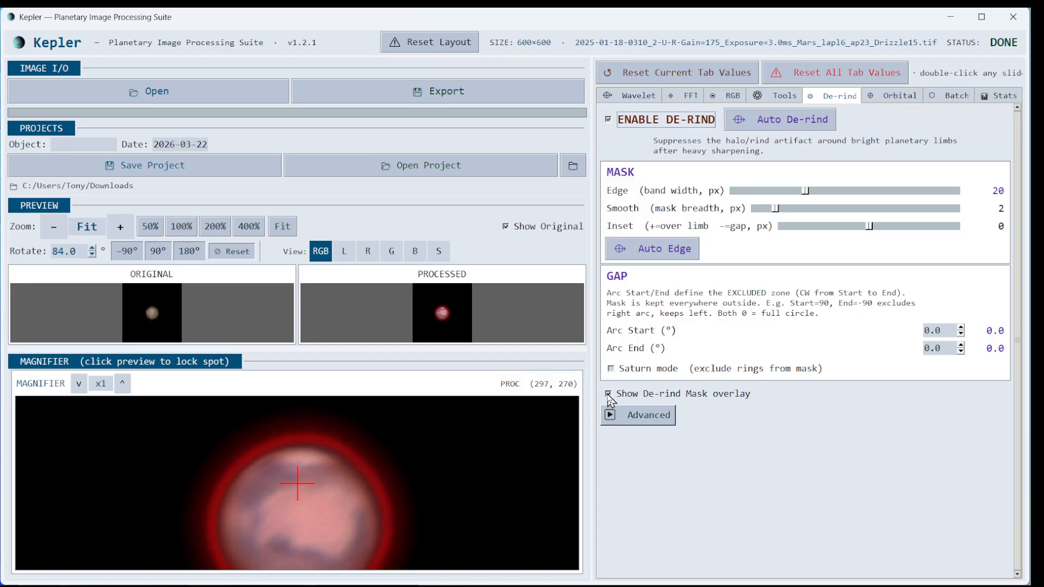
click(655, 254)
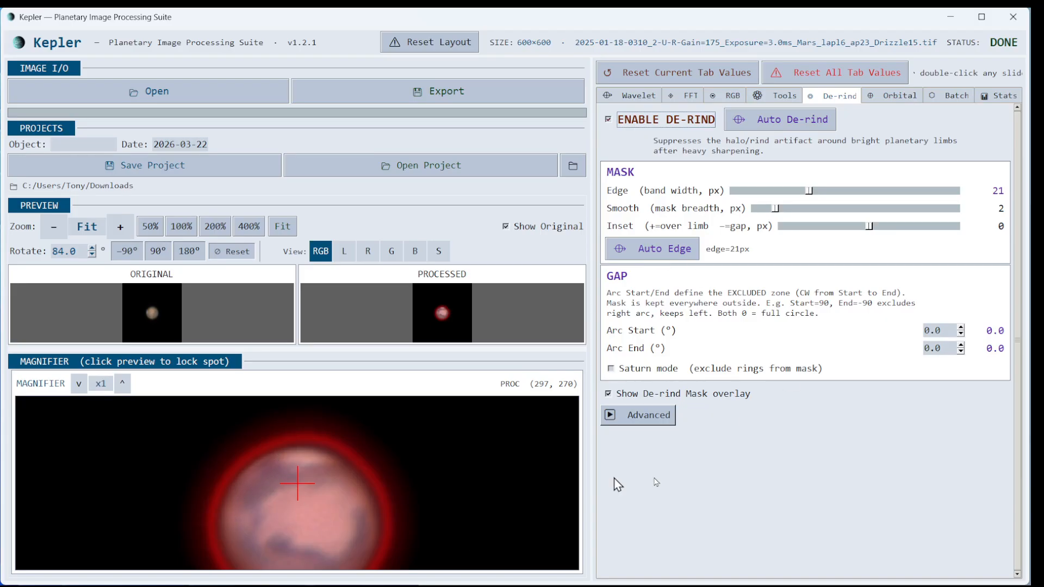
- Set the de-rind gap Arc Start to -105.0° and Arc End to 180.0°
click(954, 330)
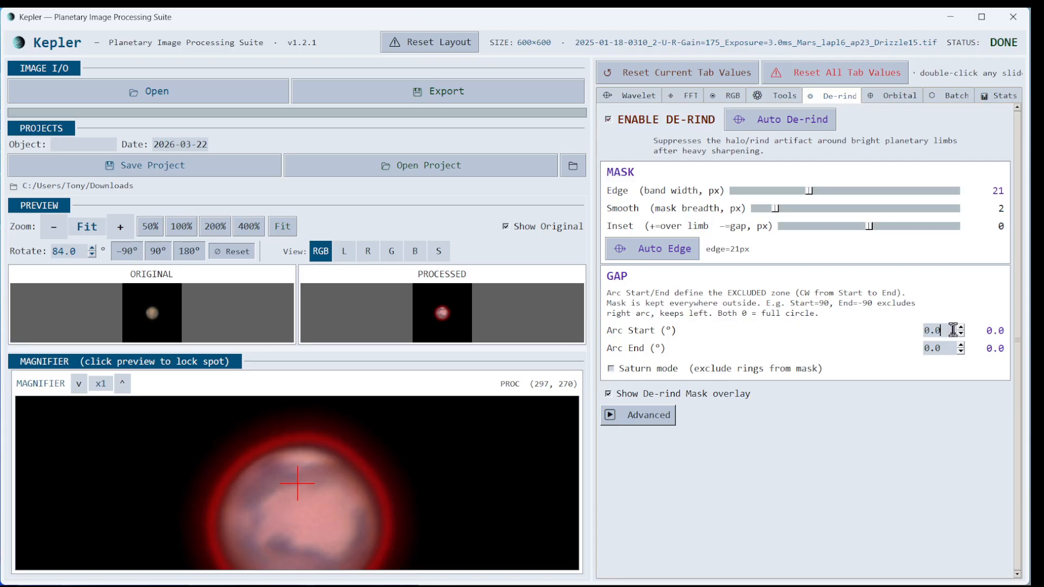
scroll(951, 330, down, 10)
scroll(949, 329, down, 5)
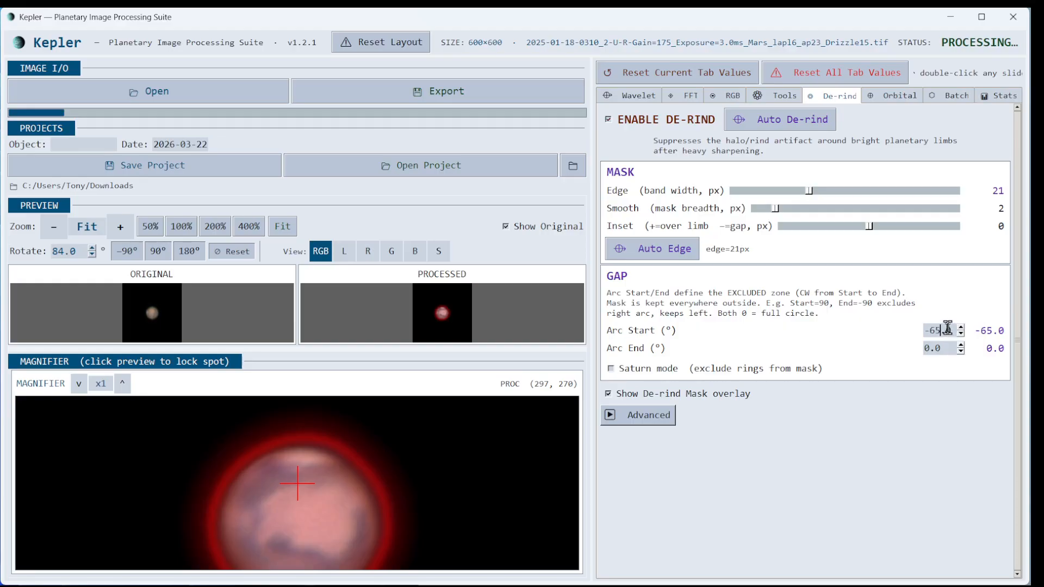
scroll(948, 327, down, 20)
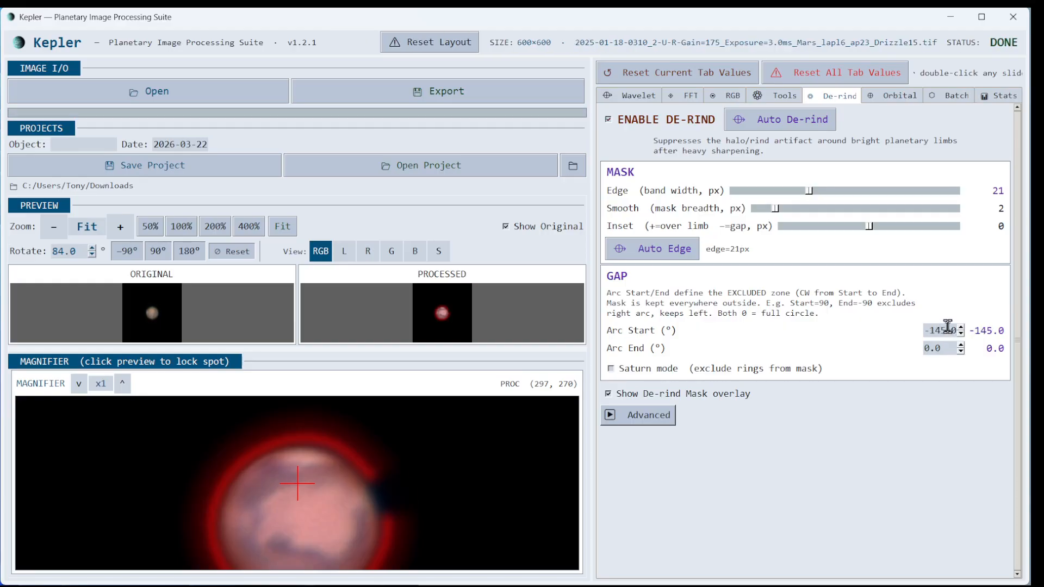
scroll(948, 326, down, 7)
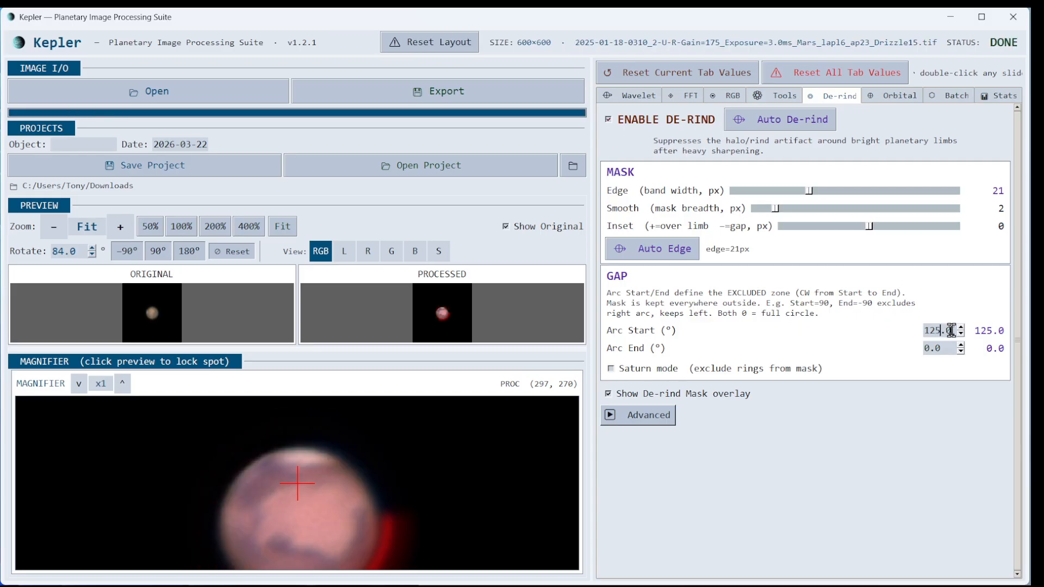
scroll(951, 330, up, 7)
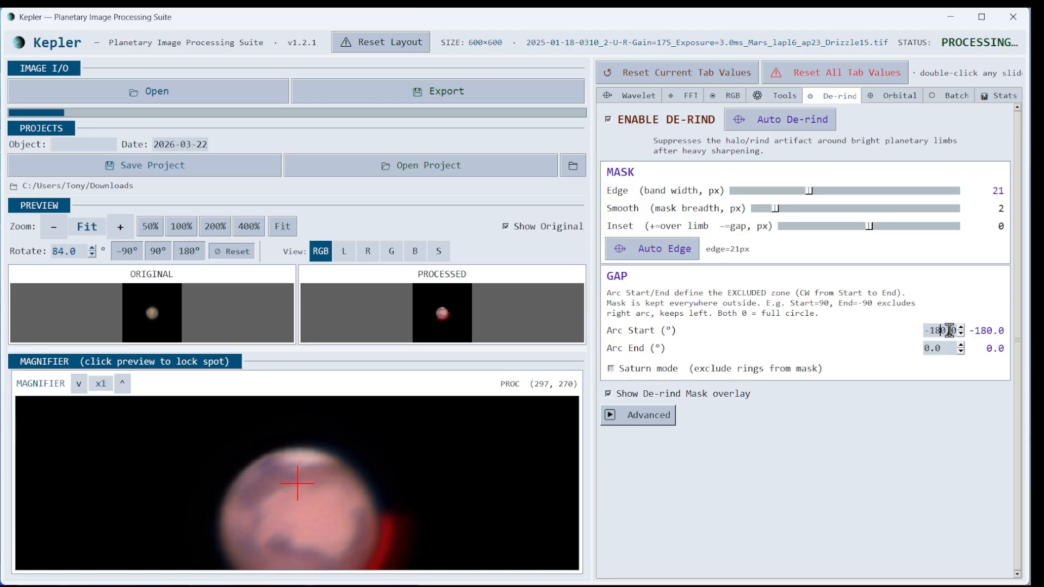
scroll(948, 330, up, 3)
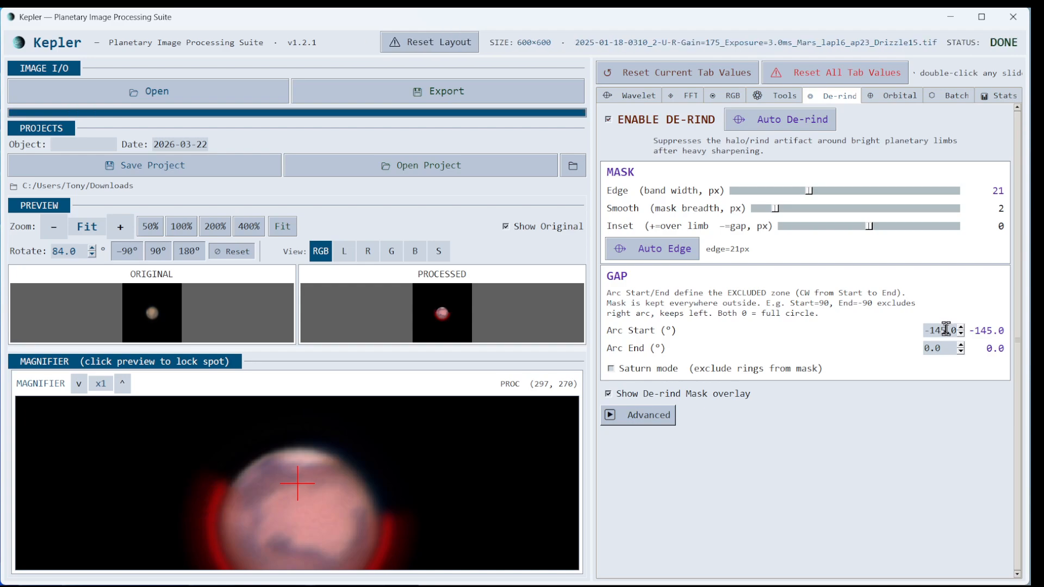
scroll(946, 330, up, 3)
scroll(947, 330, up, 2)
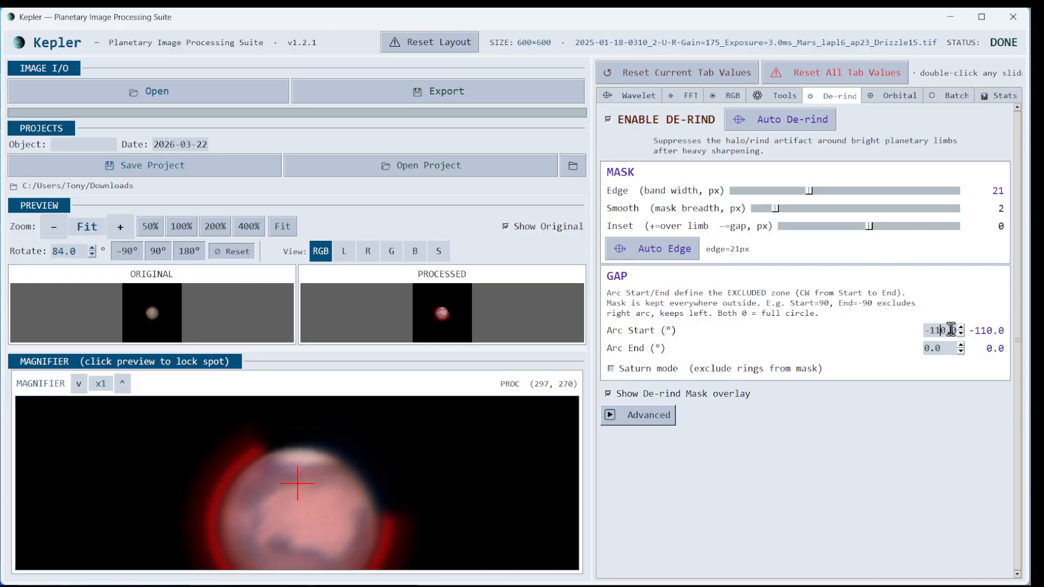
scroll(950, 330, up, 1)
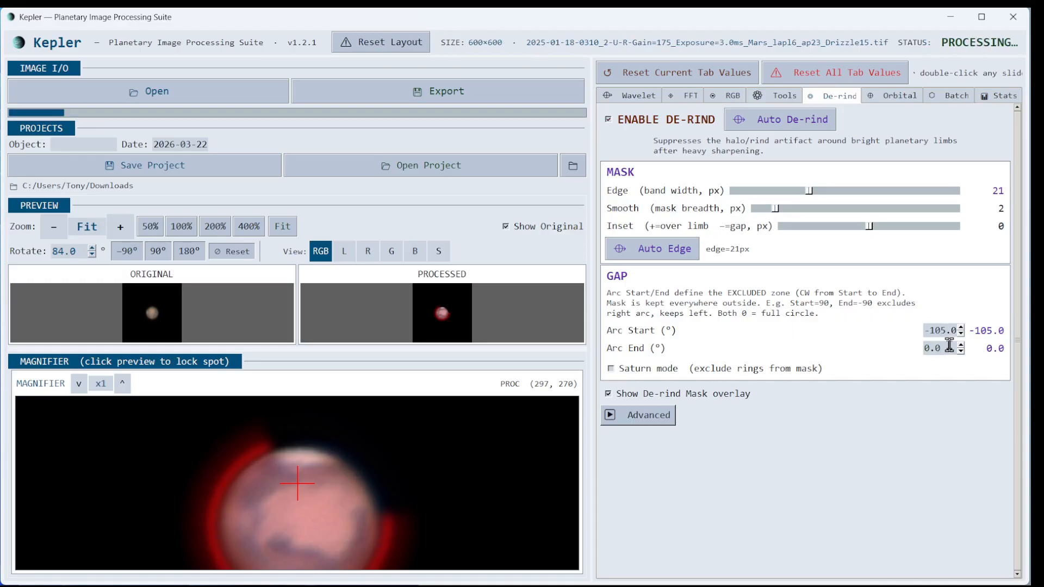
scroll(949, 344, up, 15)
scroll(946, 349, up, 4)
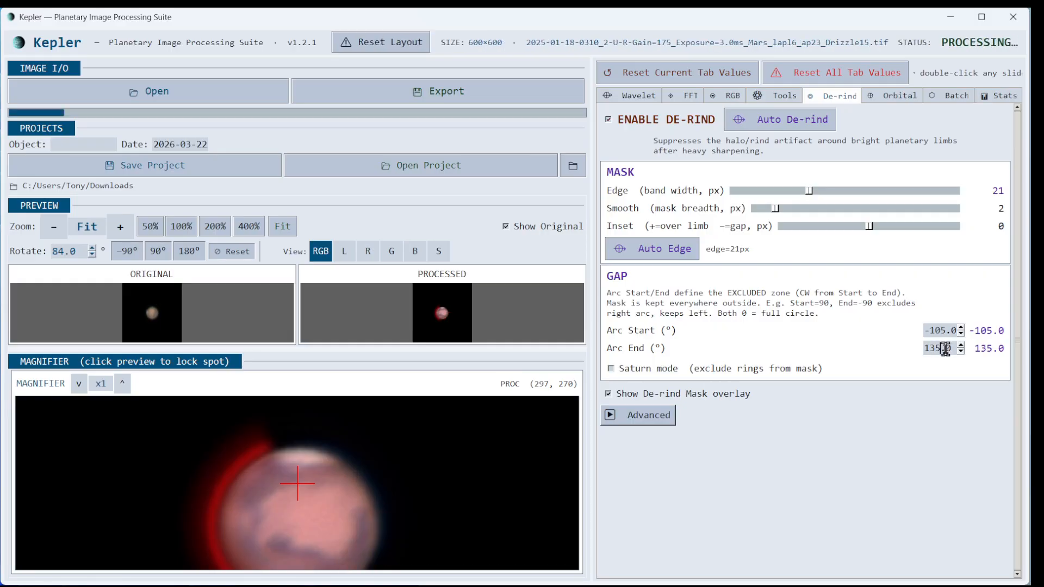
scroll(945, 348, up, 3)
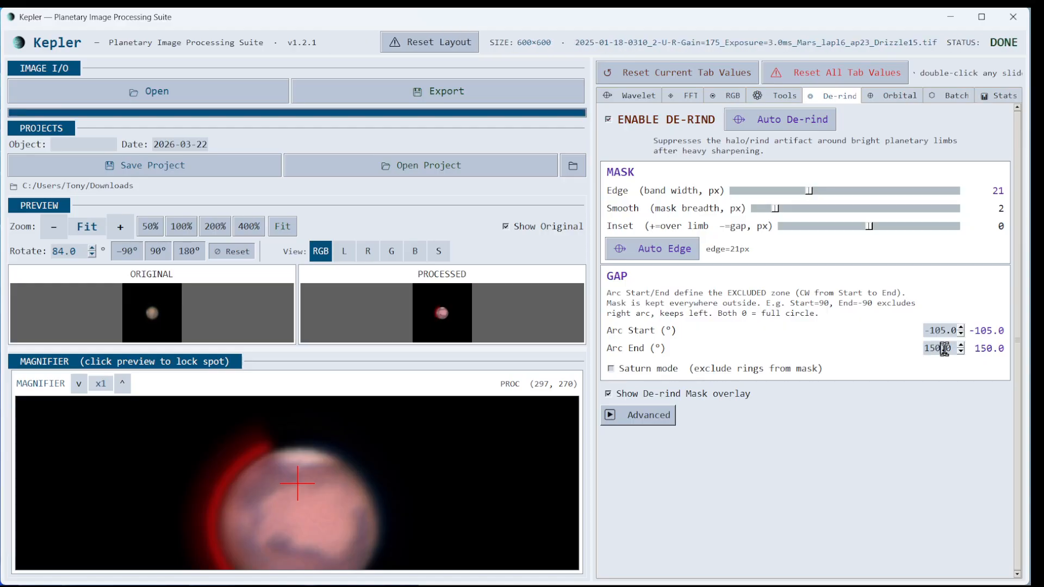
scroll(944, 348, up, 4)
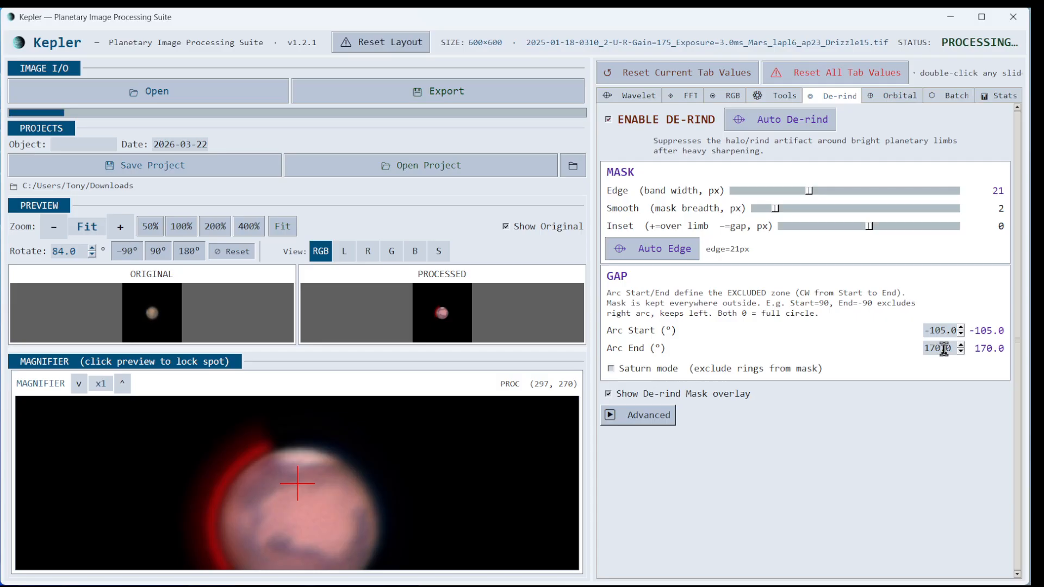
scroll(945, 348, up, 2)
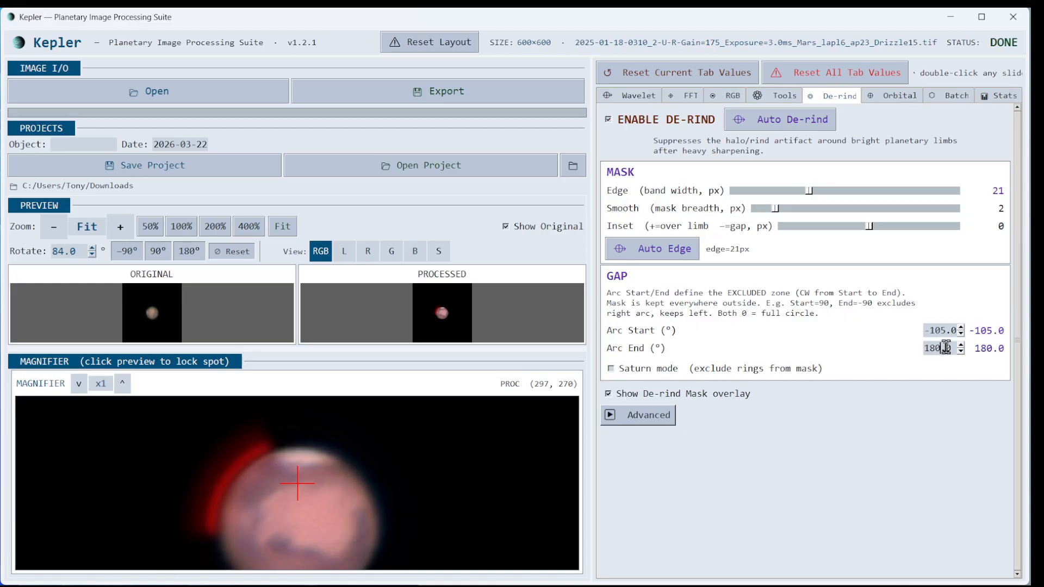
- Hide the mask overlay, then switch de-rind off to compare and back on
click(609, 395)
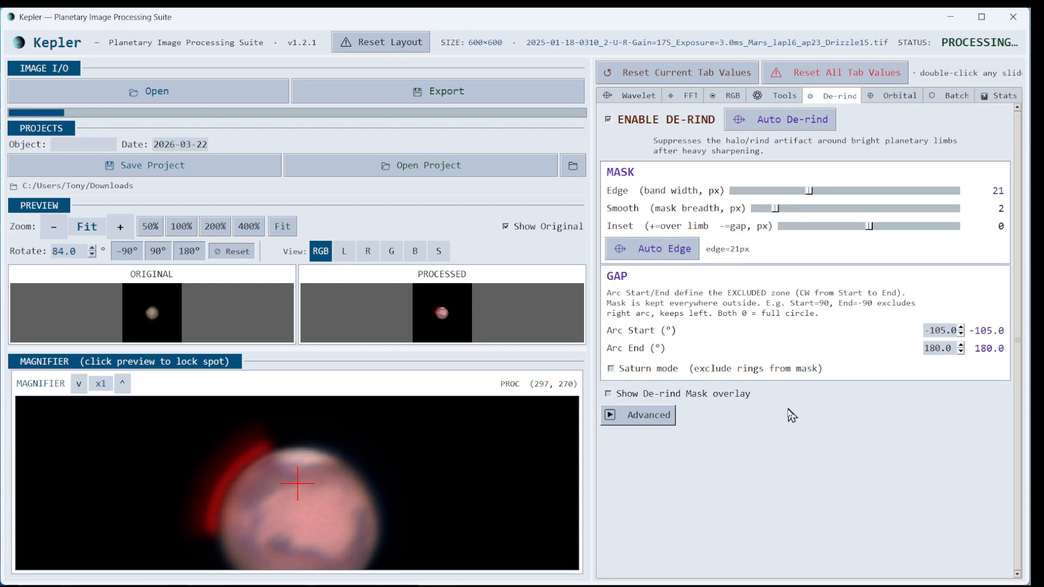
click(609, 120)
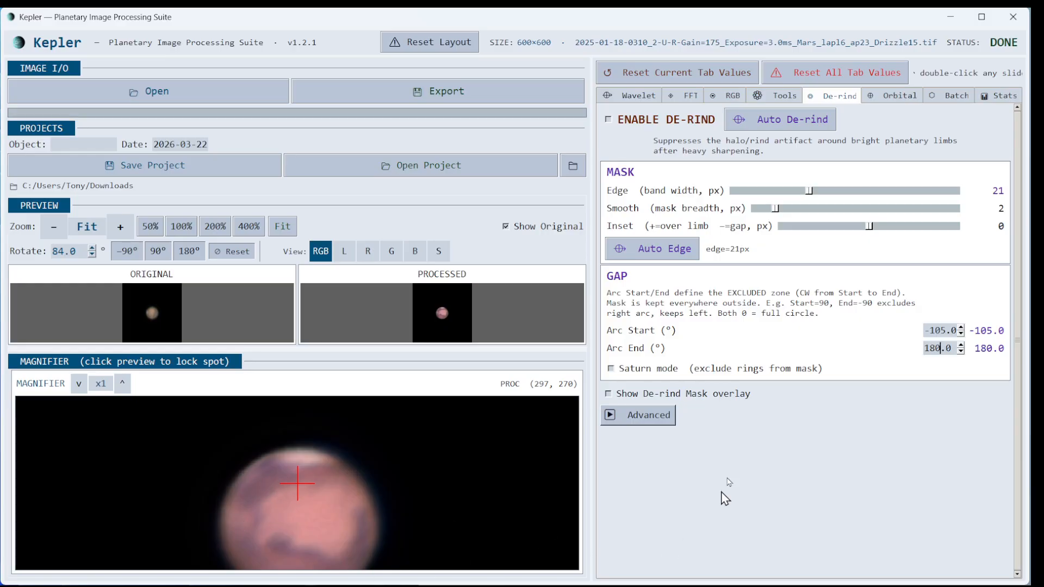
click(609, 120)
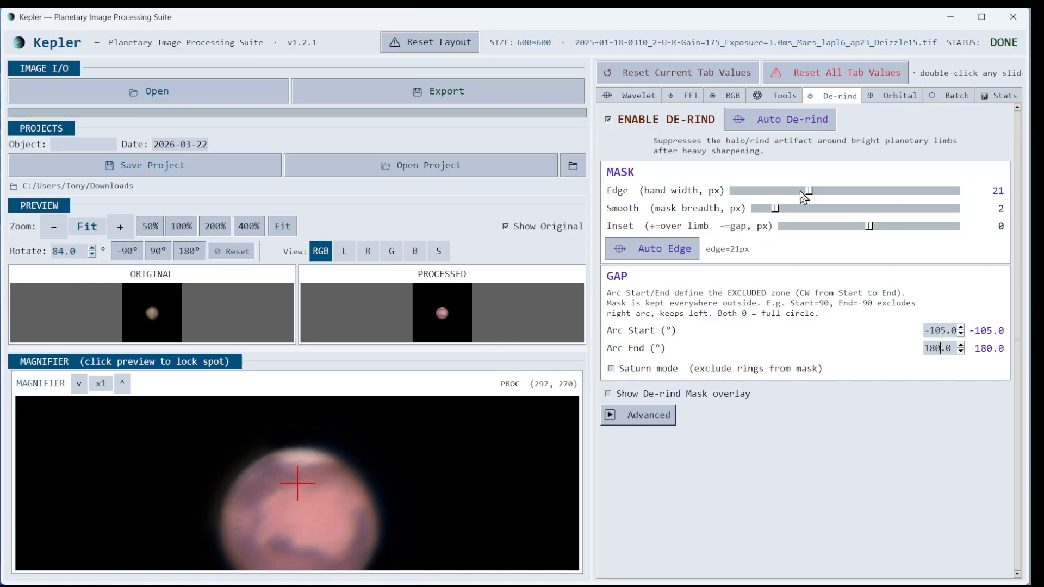
- Set the de-rind mask sliders to edge 25 px, smooth 3 and inset 4
drag(810, 190, 823, 191)
drag(778, 215, 788, 215)
drag(869, 226, 882, 228)
- Show and then hide the de-rind mask overlay, then disable de-rind to compare
click(607, 394)
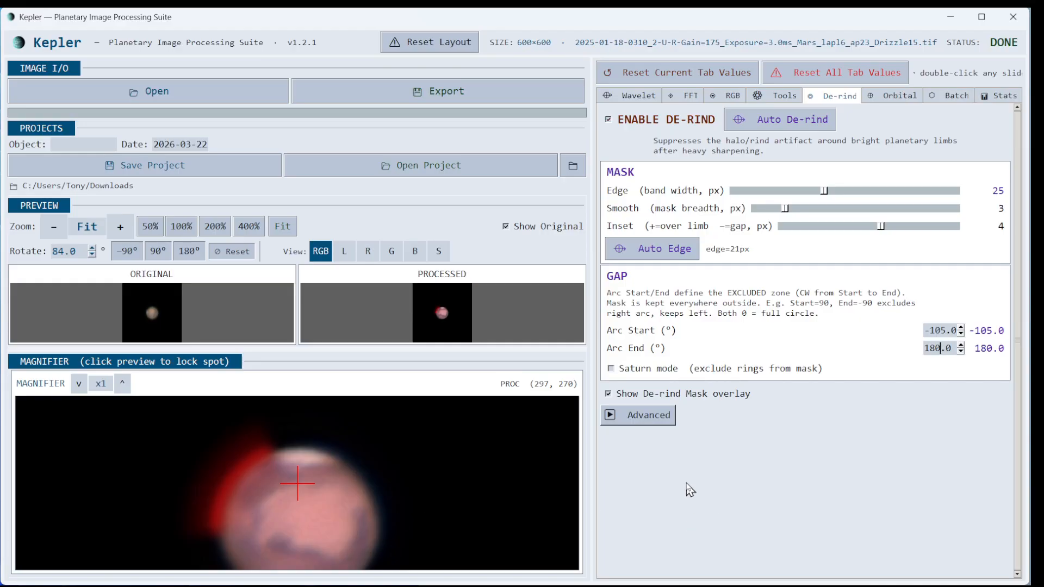
click(609, 394)
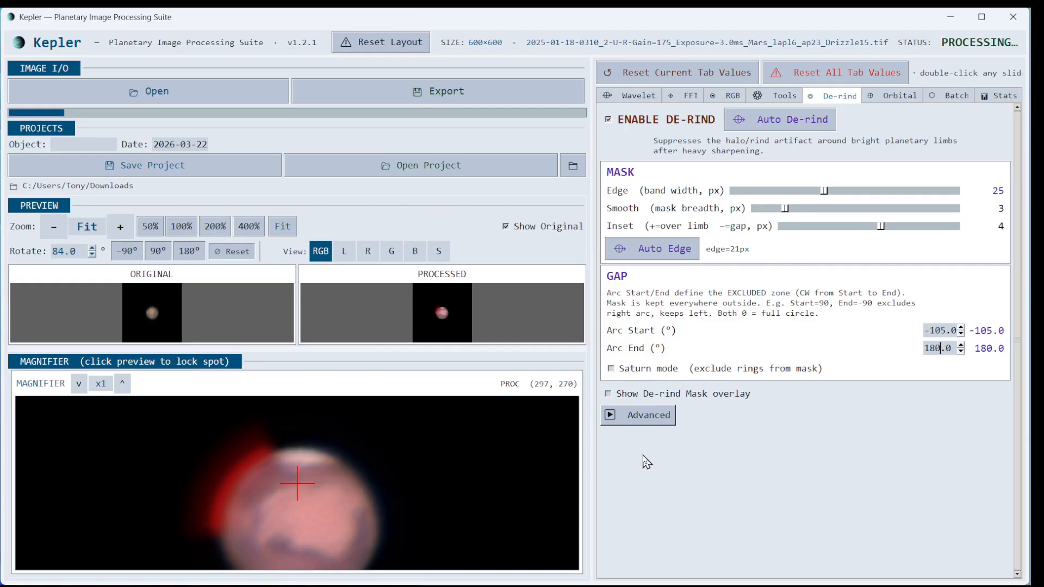
click(608, 121)
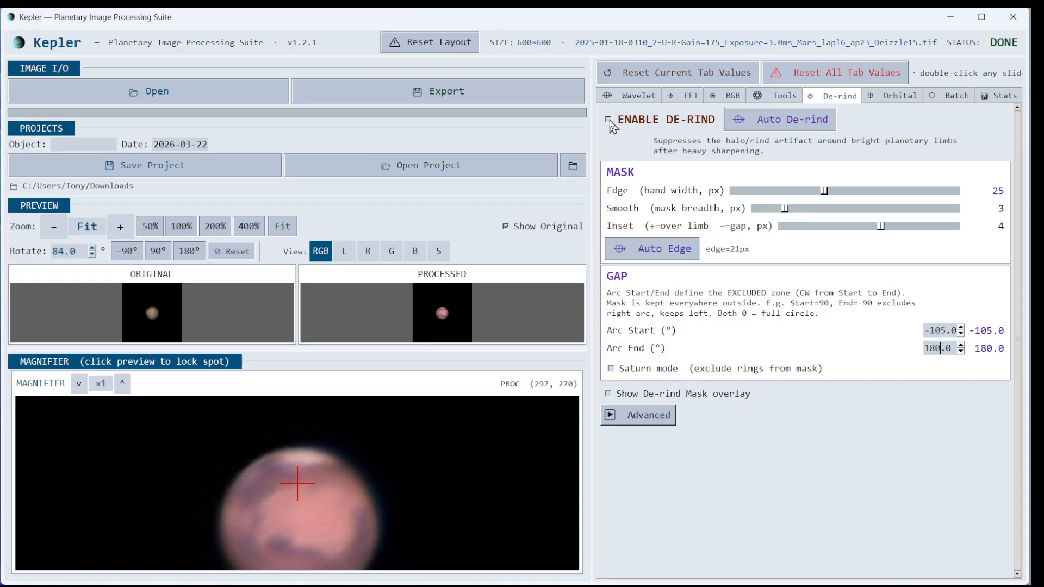
- Re-enable de-rind and switch to the Batch processing settings
click(609, 122)
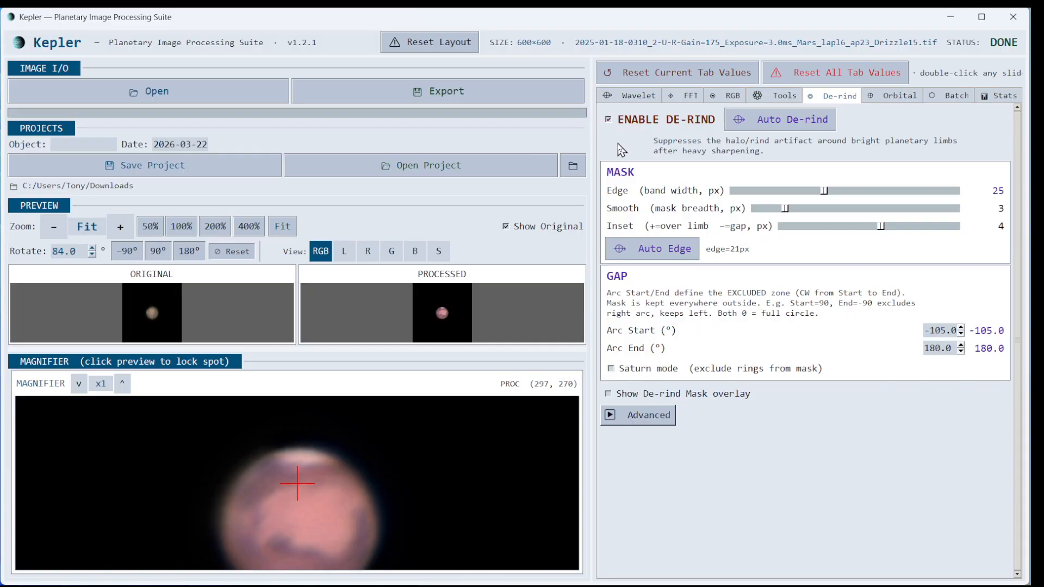
click(953, 98)
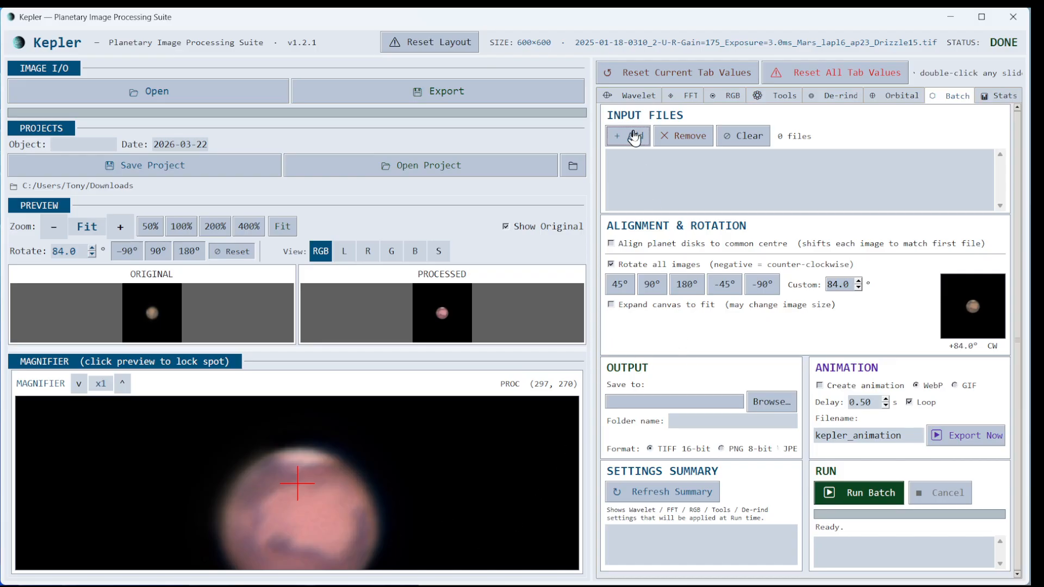
- Add all nine Mars frames to the batch queue
click(634, 137)
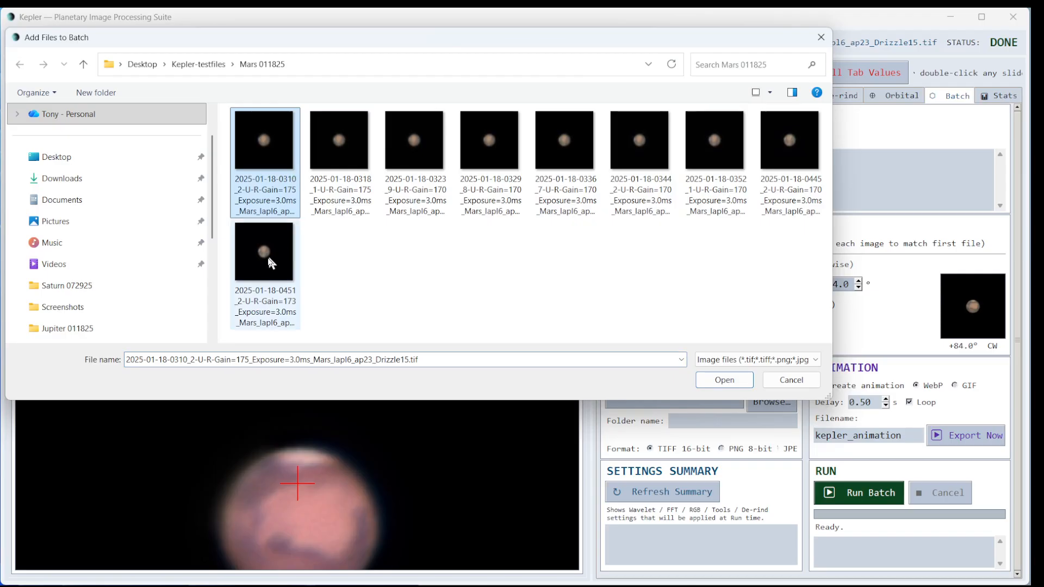
shift+click(270, 263)
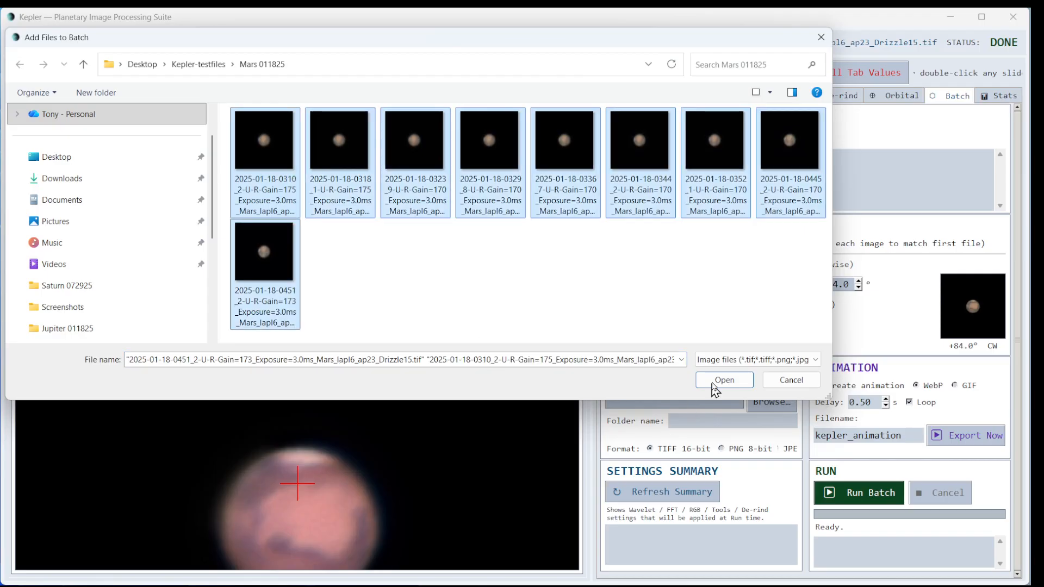
click(713, 383)
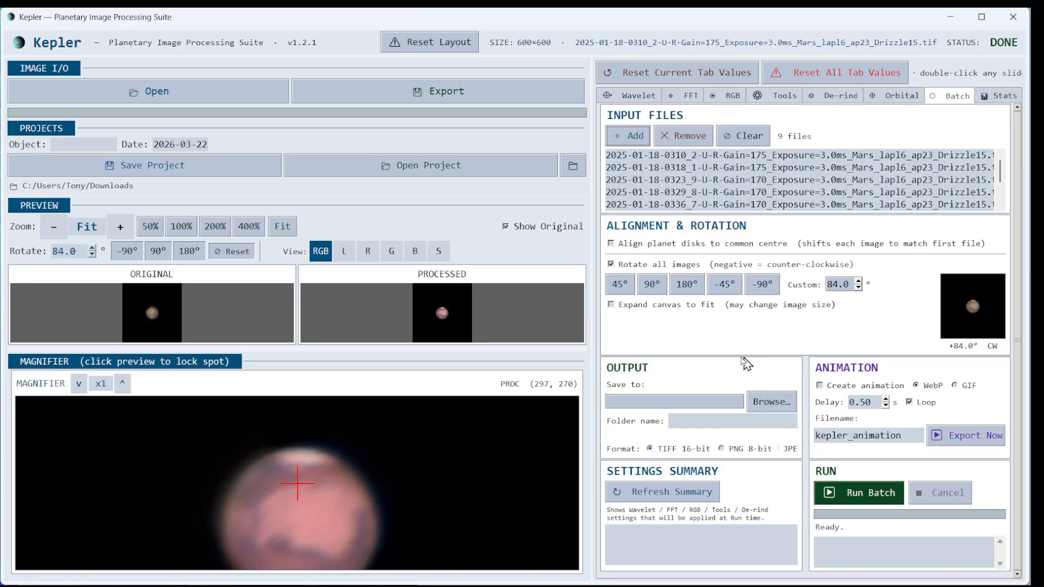
- Enable Align planet disks and Expand canvas to fit, and begin choosing the output folder
click(611, 244)
click(611, 304)
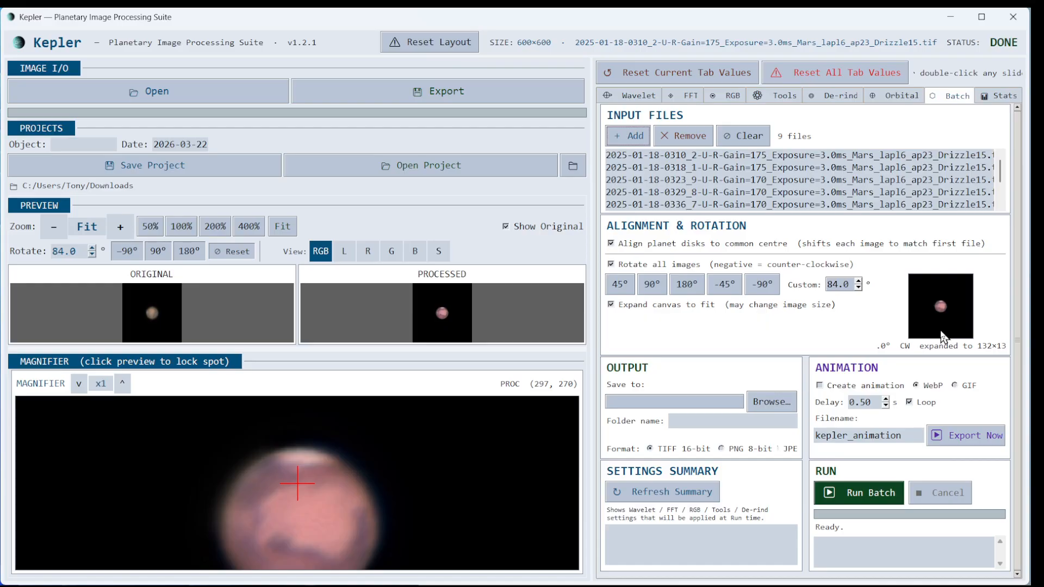
click(768, 402)
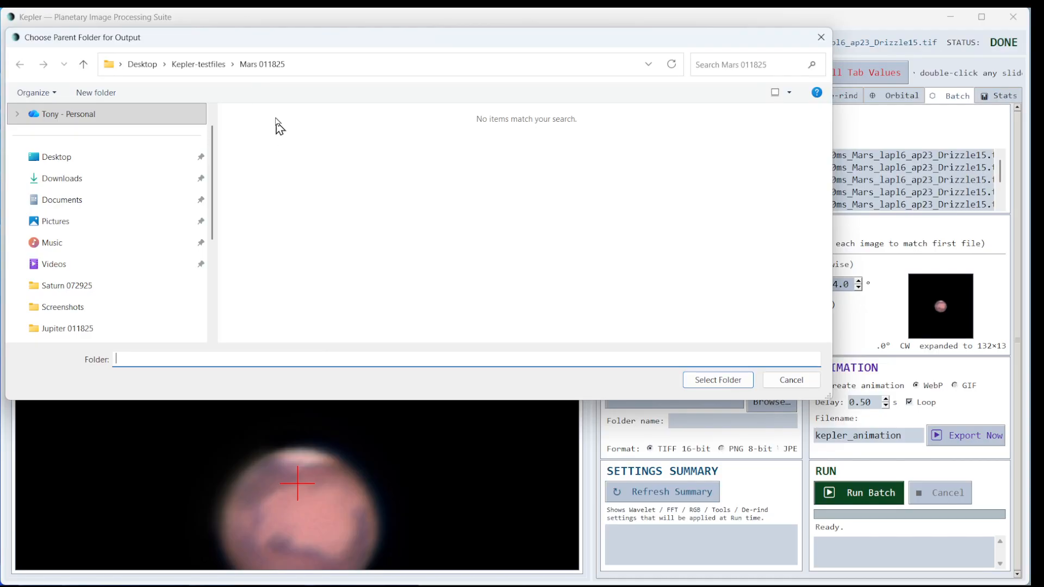
- Set batch output to a new 'test' folder inside Mars 011825
click(273, 136)
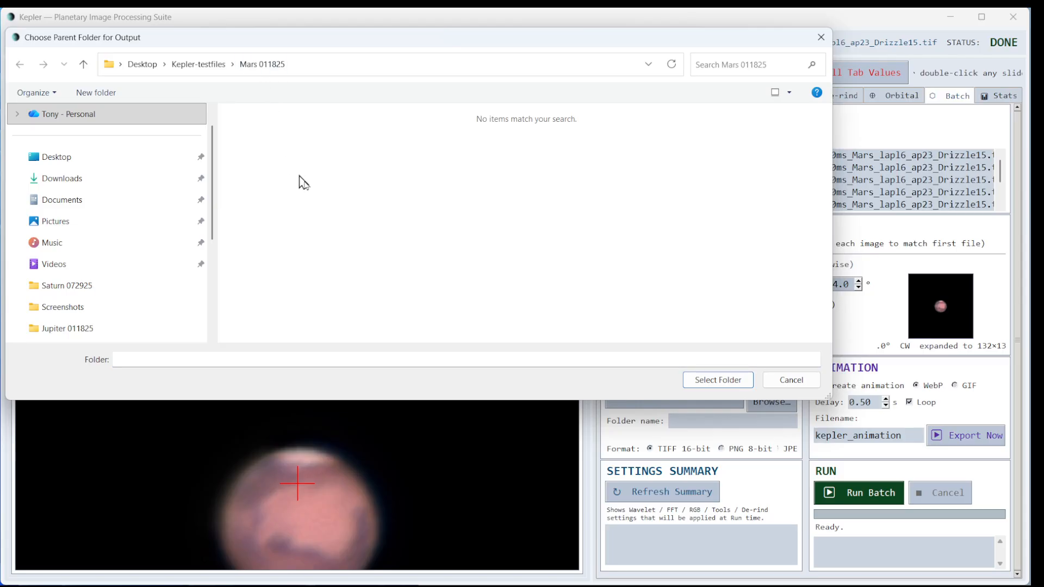
click(692, 380)
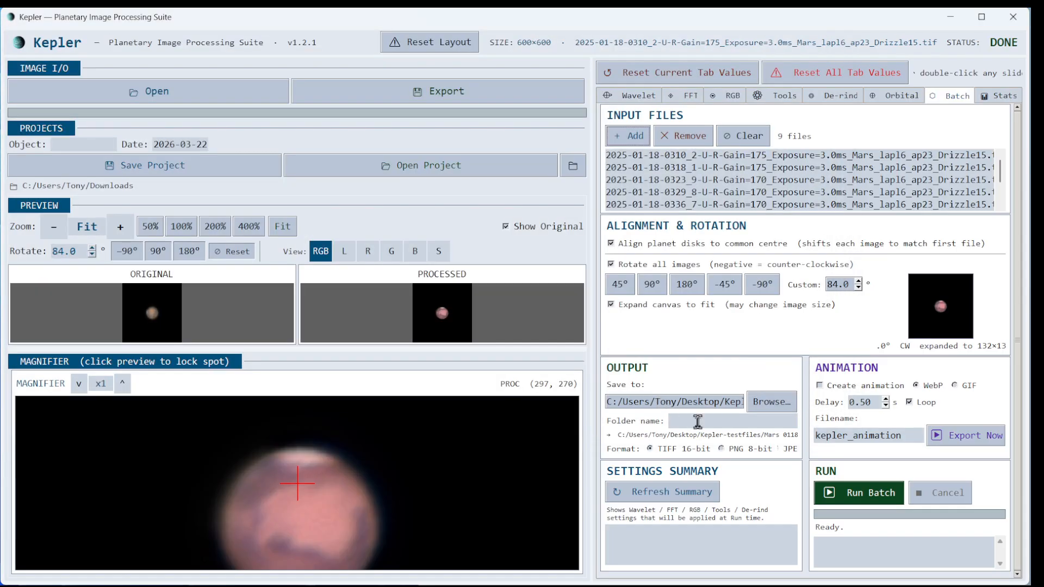
click(689, 419)
text(test)
- Enable a looping WebP animation with a 0.75 s frame delay
click(820, 386)
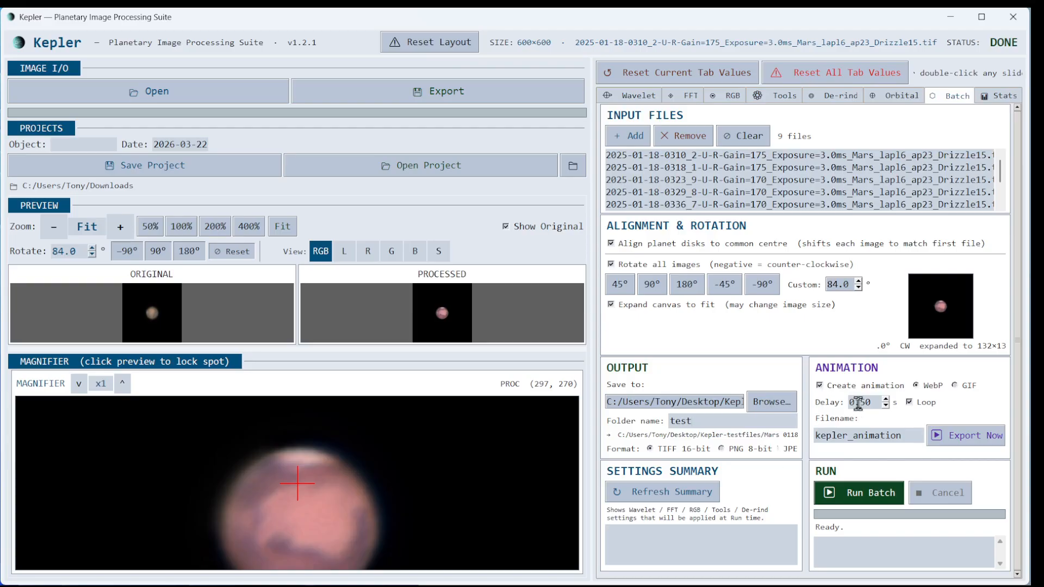
click(885, 399)
click(885, 400)
click(885, 399)
click(885, 400)
click(909, 403)
- Refresh and review the batch settings summary
click(666, 492)
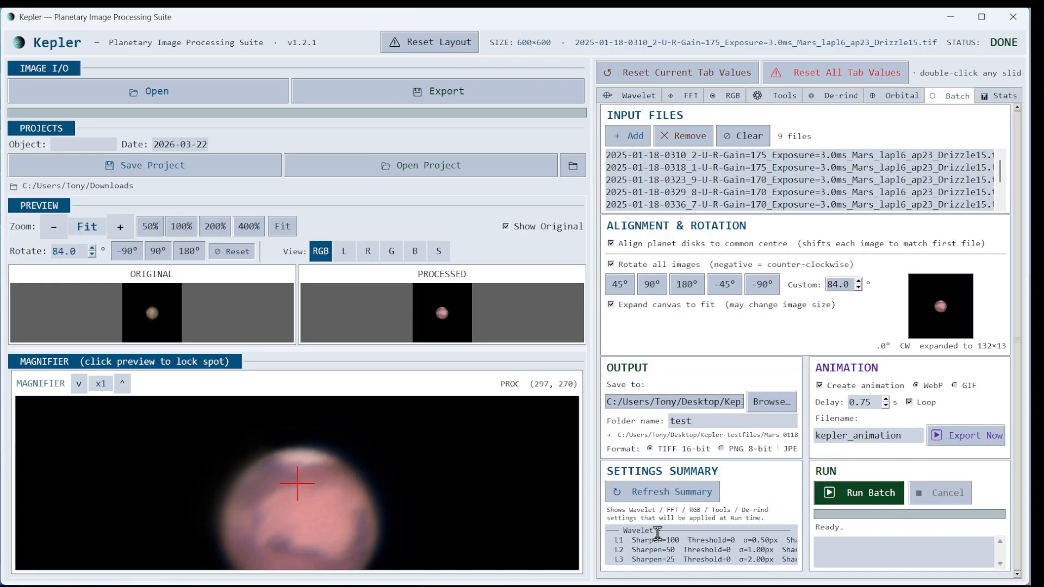
scroll(657, 534, down, 2)
scroll(657, 534, down, 4)
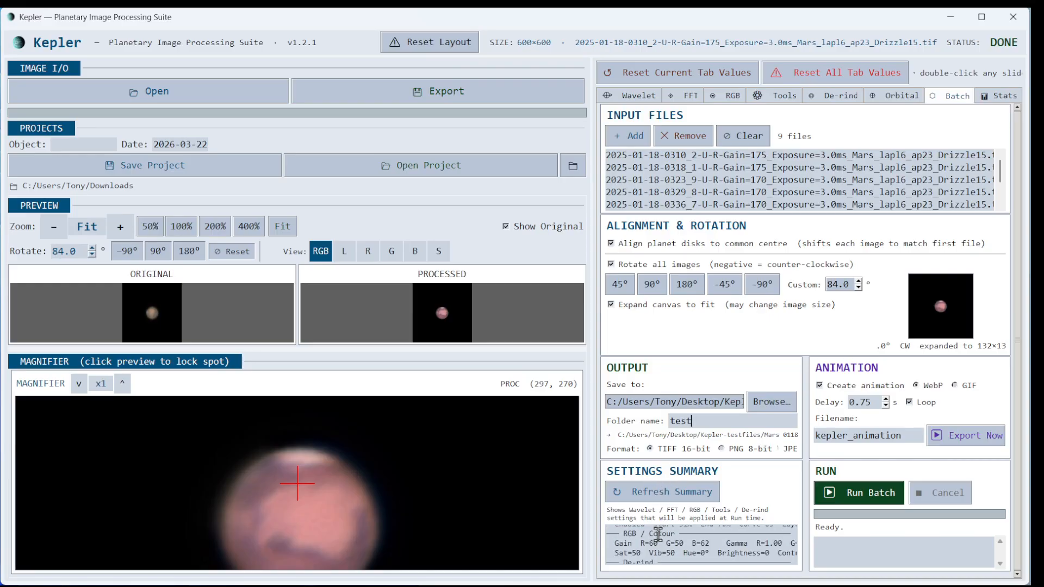
scroll(659, 537, down, 4)
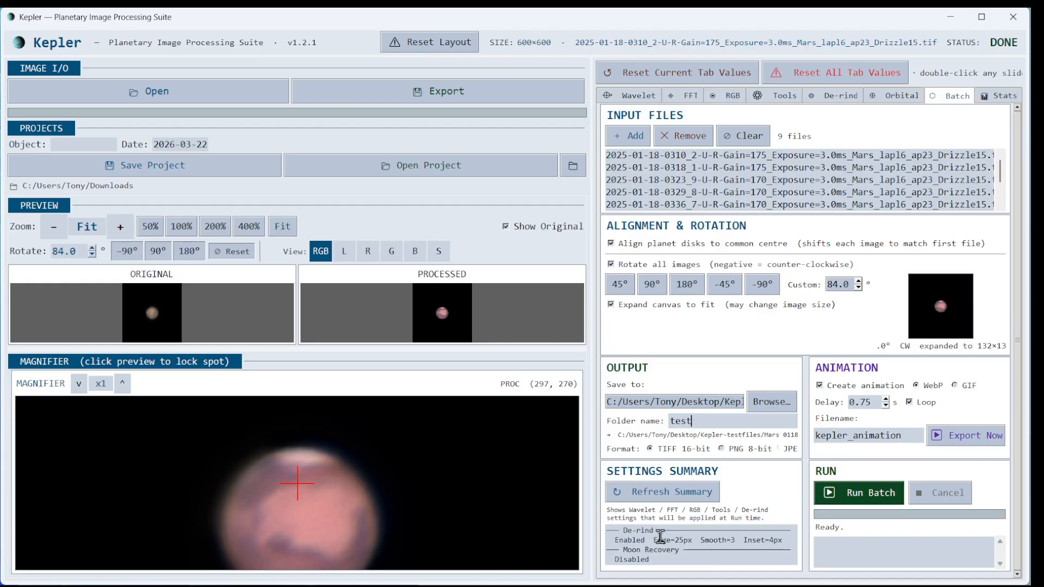
scroll(691, 550, up, 3)
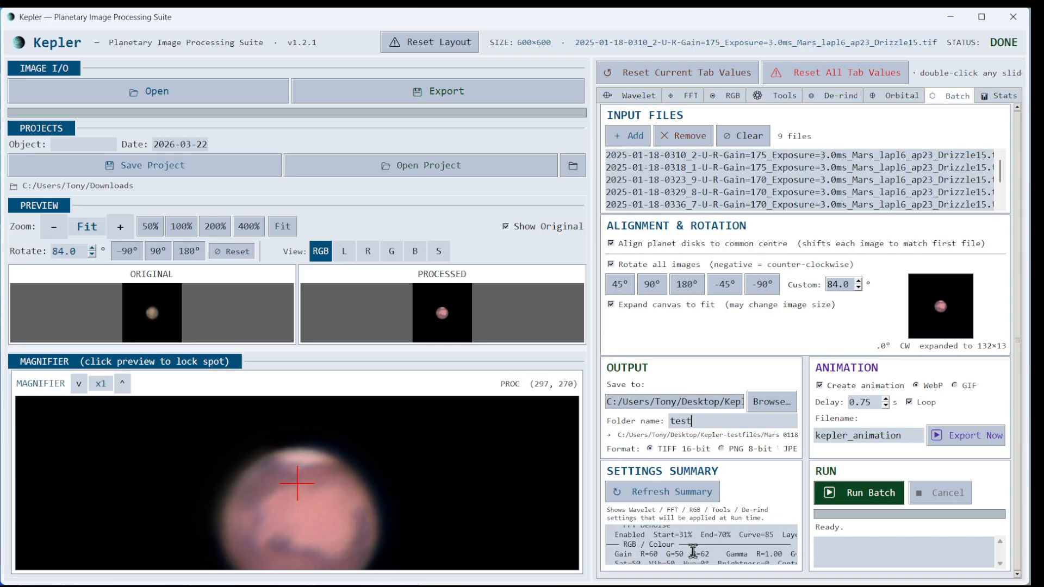
scroll(693, 551, up, 2)
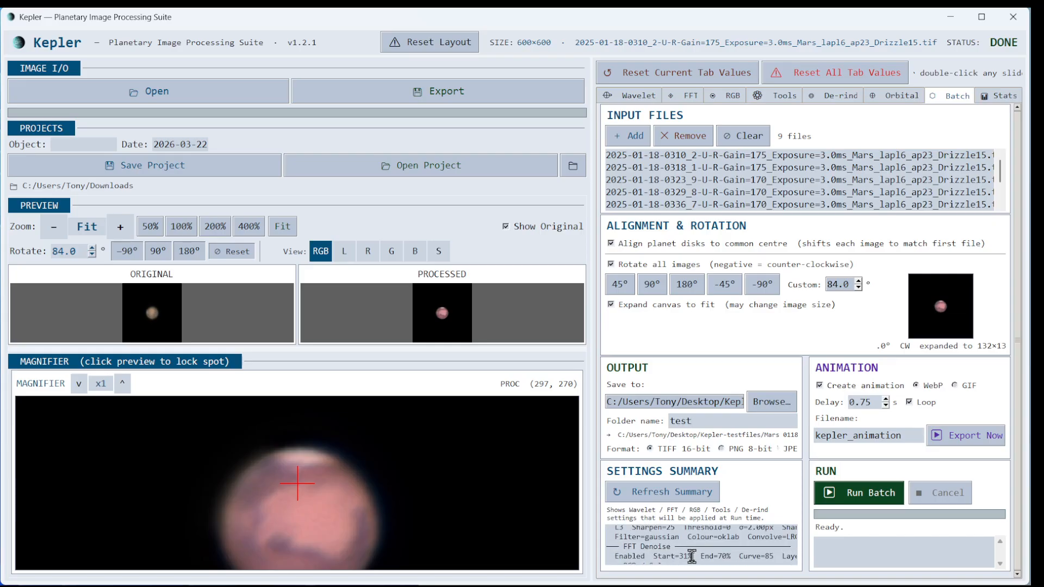
- Run the batch on all nine frames, acknowledge kepler_animation.webp saved, and bring up the Mars 011825 folder
click(855, 494)
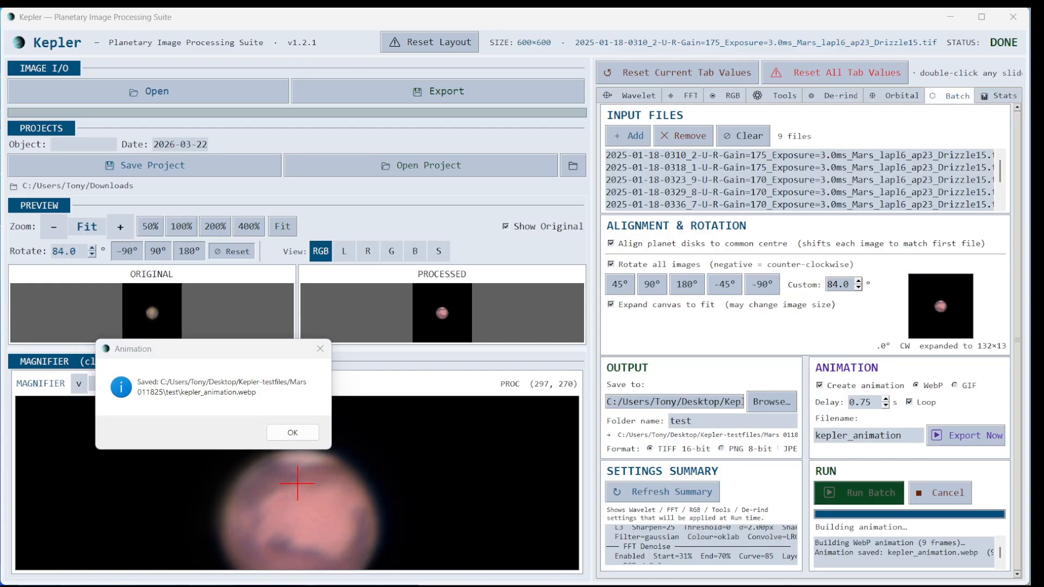
click(281, 431)
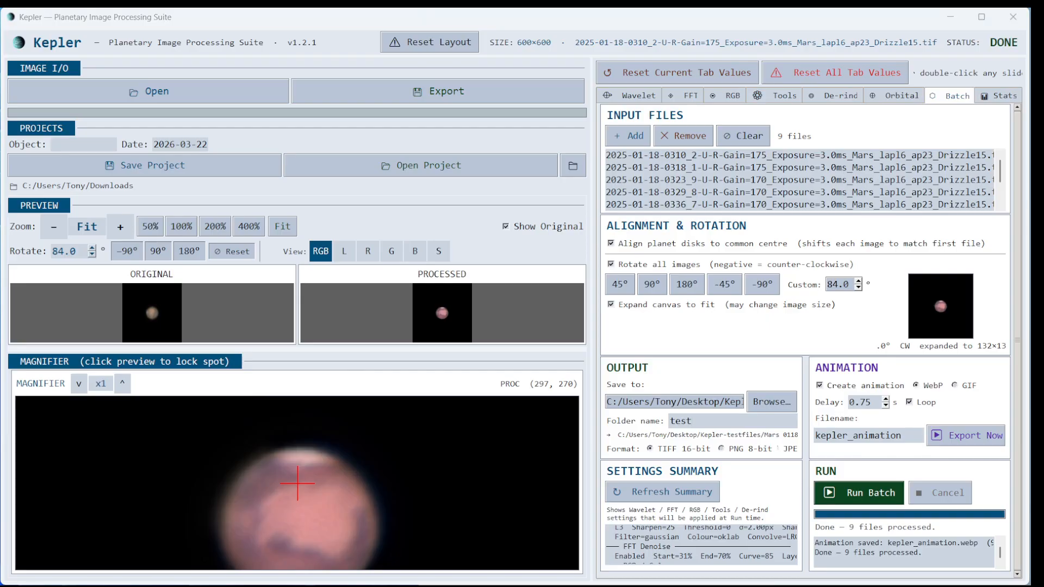
drag(95, 576, 508, 158)
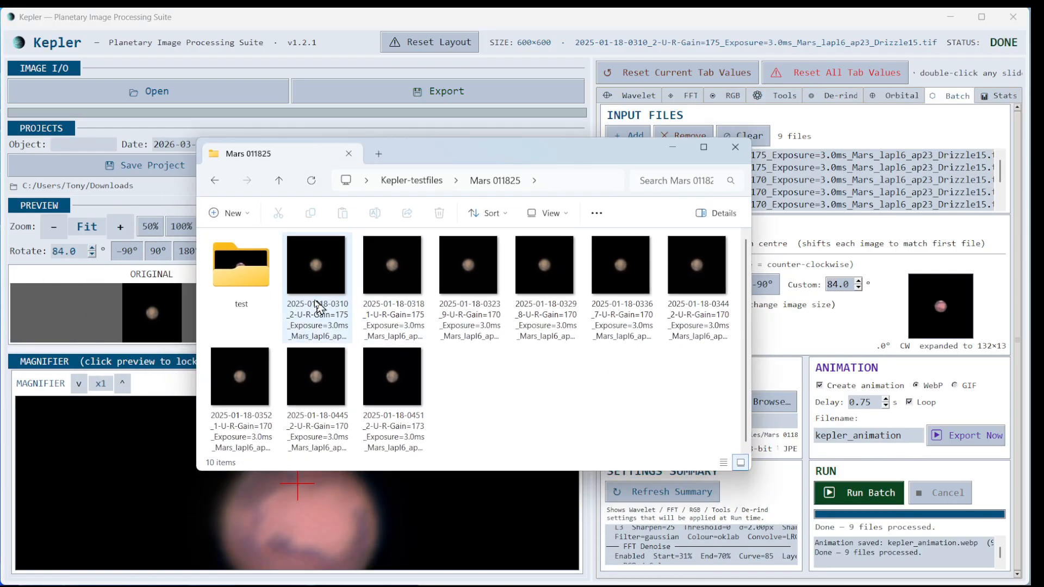
- Open the test folder and play kepler_animation.webp in Microsoft Edge
double_click(246, 276)
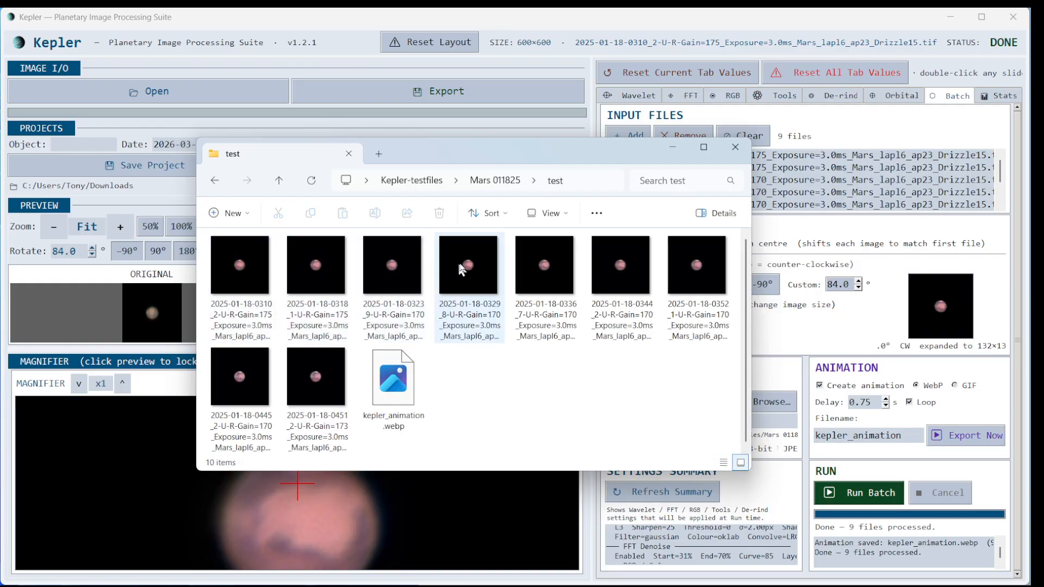
right_click(387, 388)
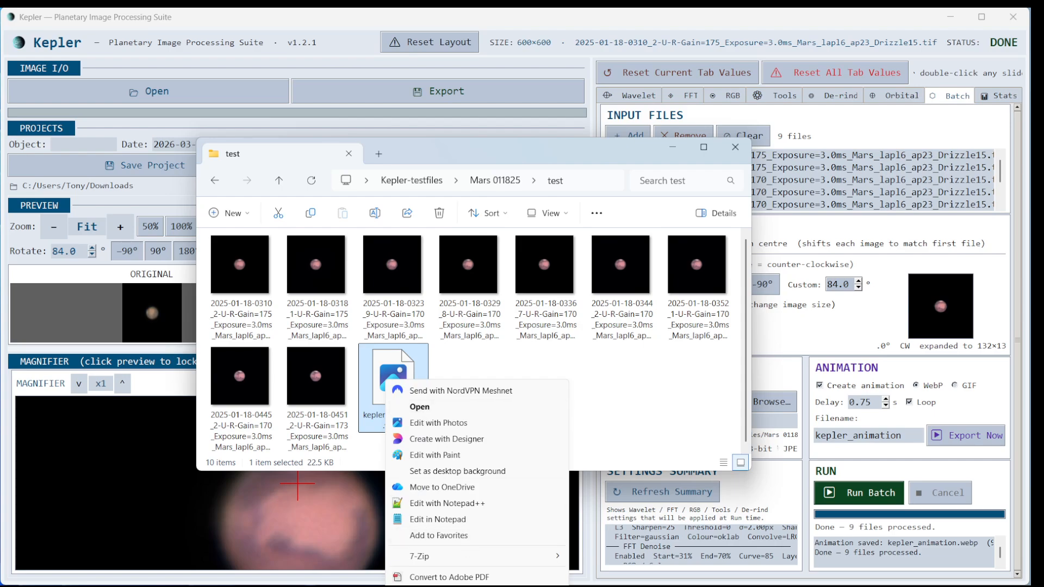
click(582, 586)
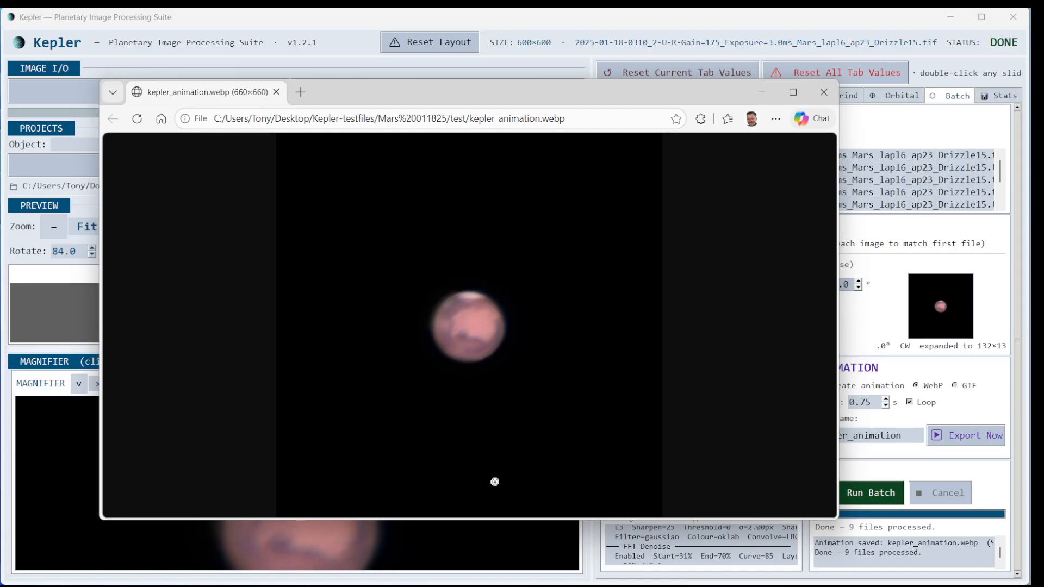
- Close the Edge preview and the test folder window, then return to Kepler's De-rind tab
click(823, 92)
click(735, 147)
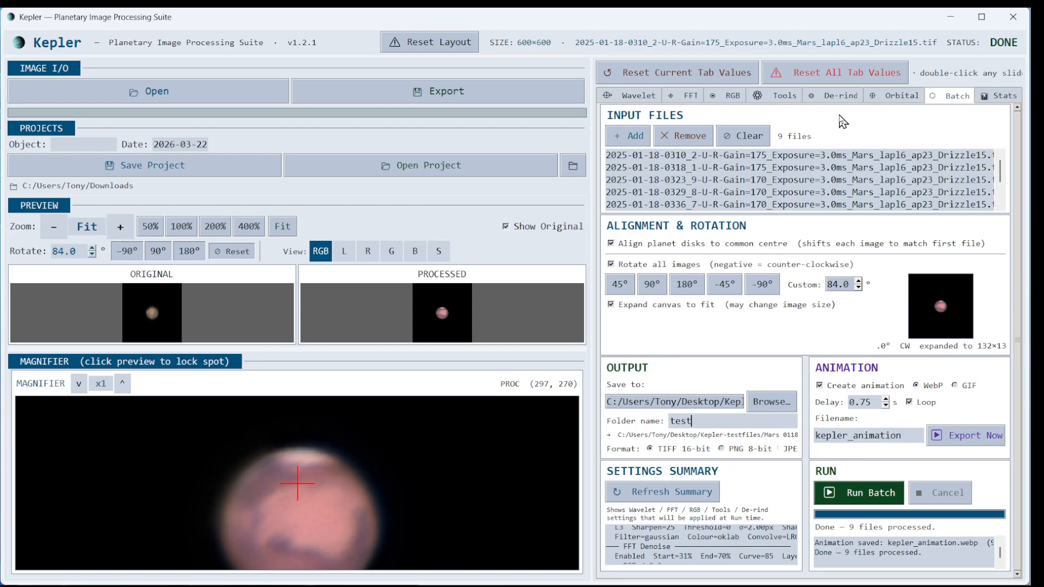
click(840, 96)
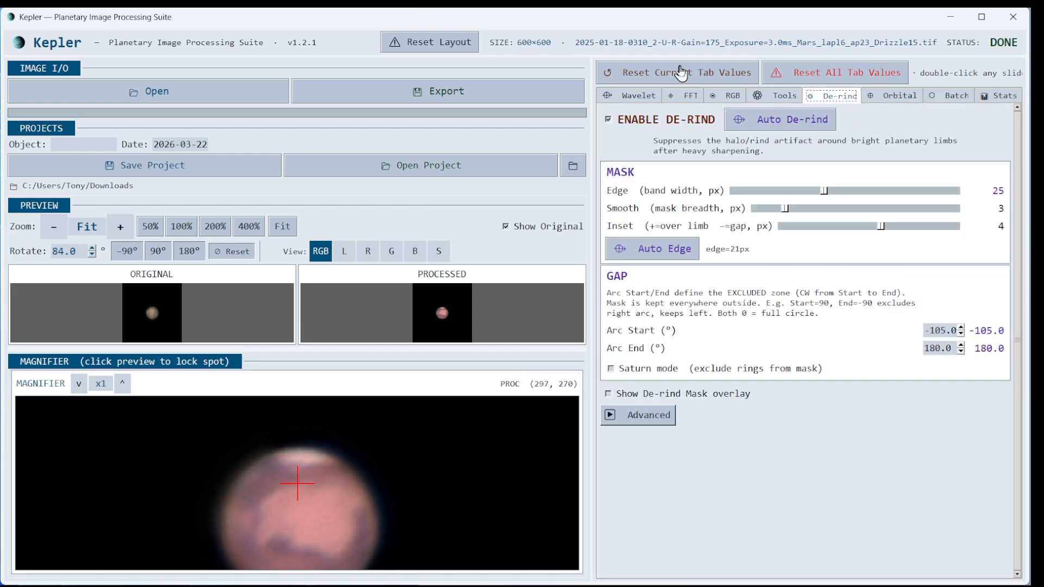